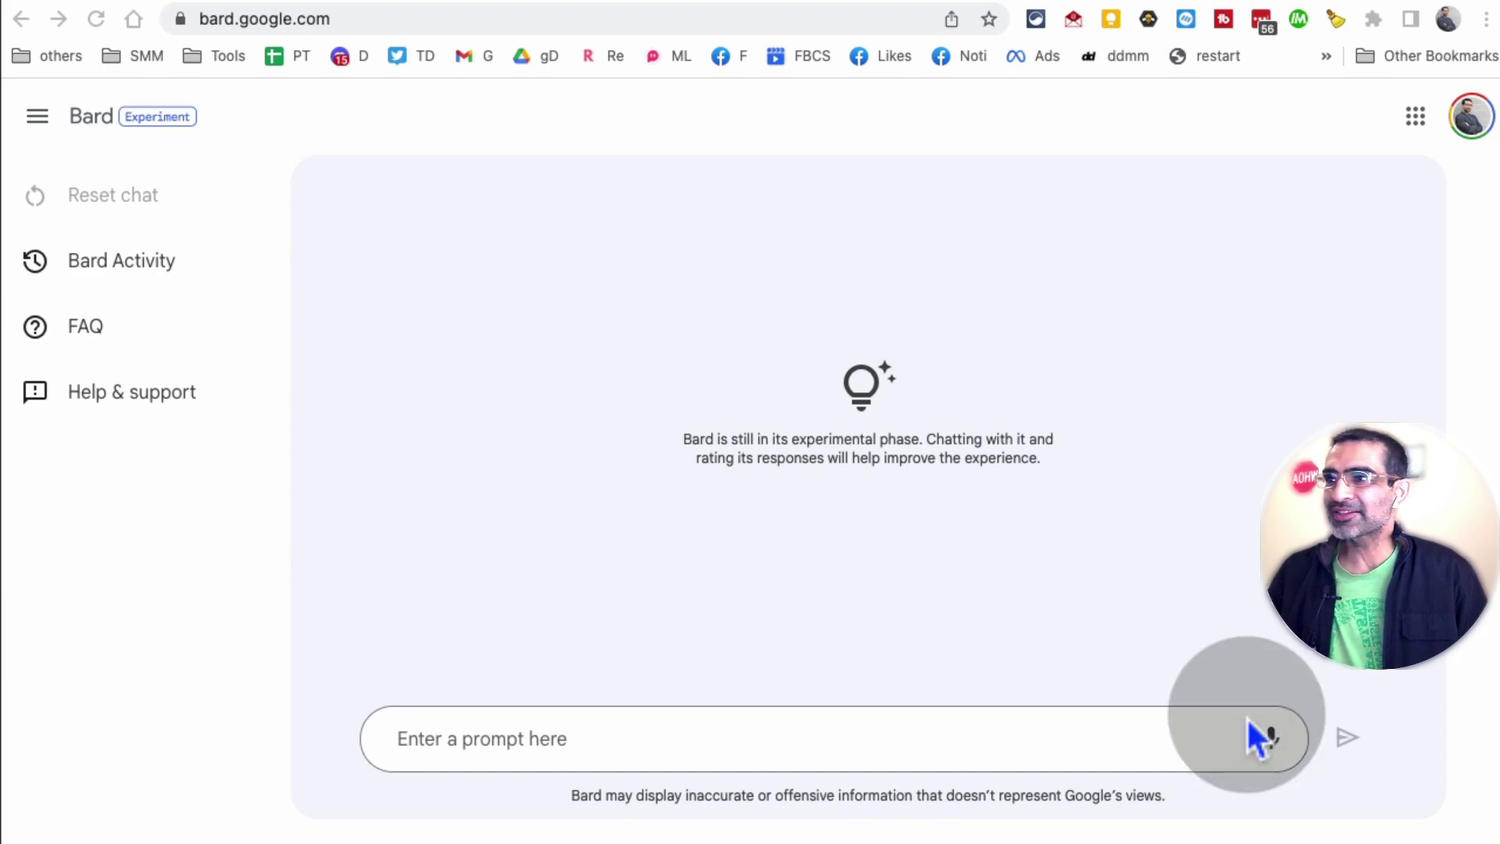
- Paste and send the question asking for blog topic ideas for ralock.com
{"action": "left_click", "coordinate": [795, 735]}
{"action": "left_click", "coordinate": [708, 739]}
{"action": "type", "text": "can you suggest some blog topic ideas for this website - https://www.ralock.com/"}
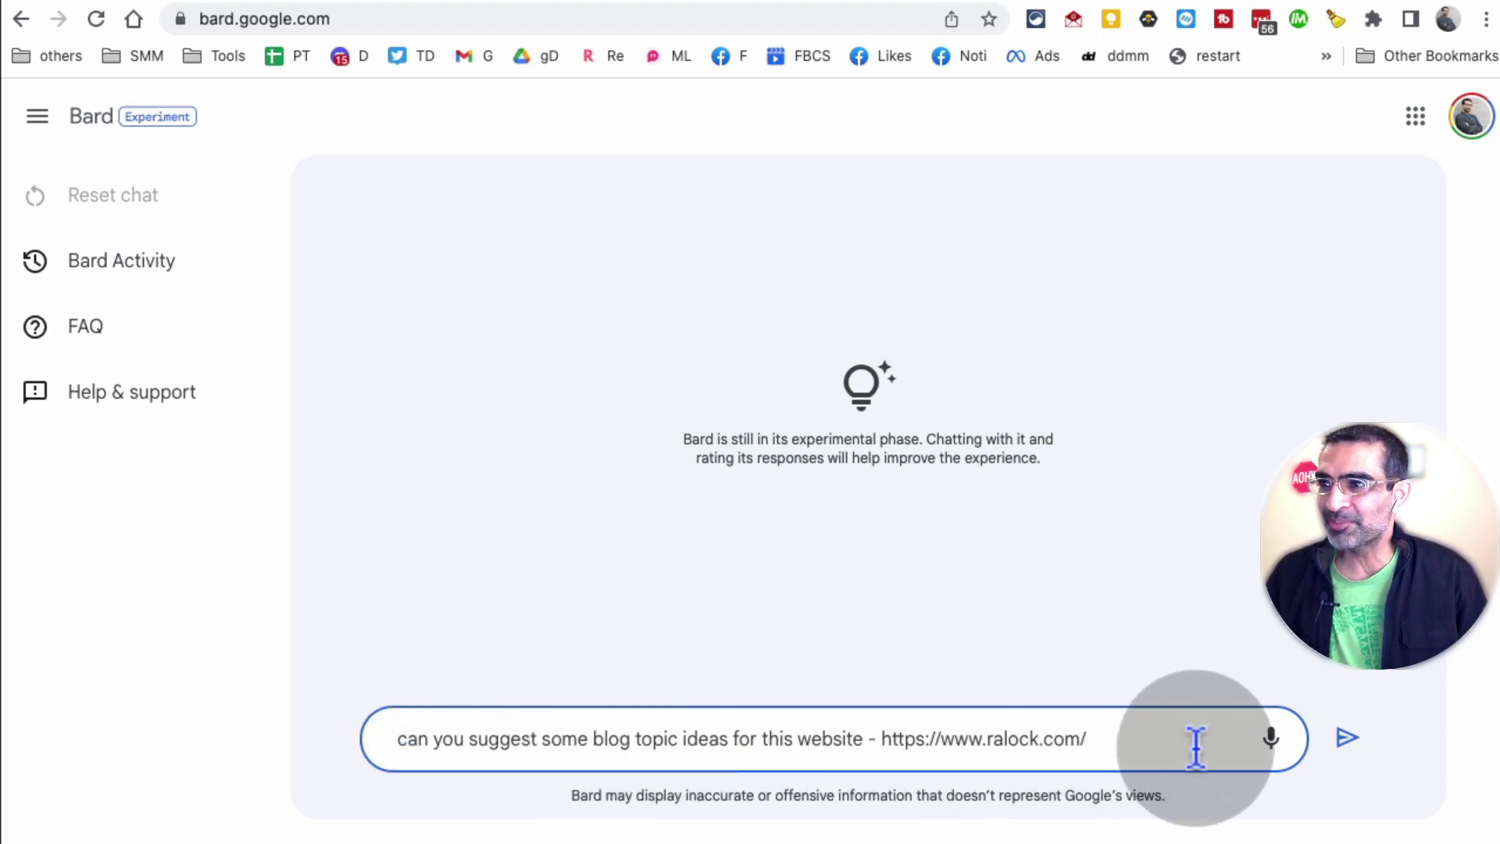
{"action": "left_click", "coordinate": [1122, 733]}
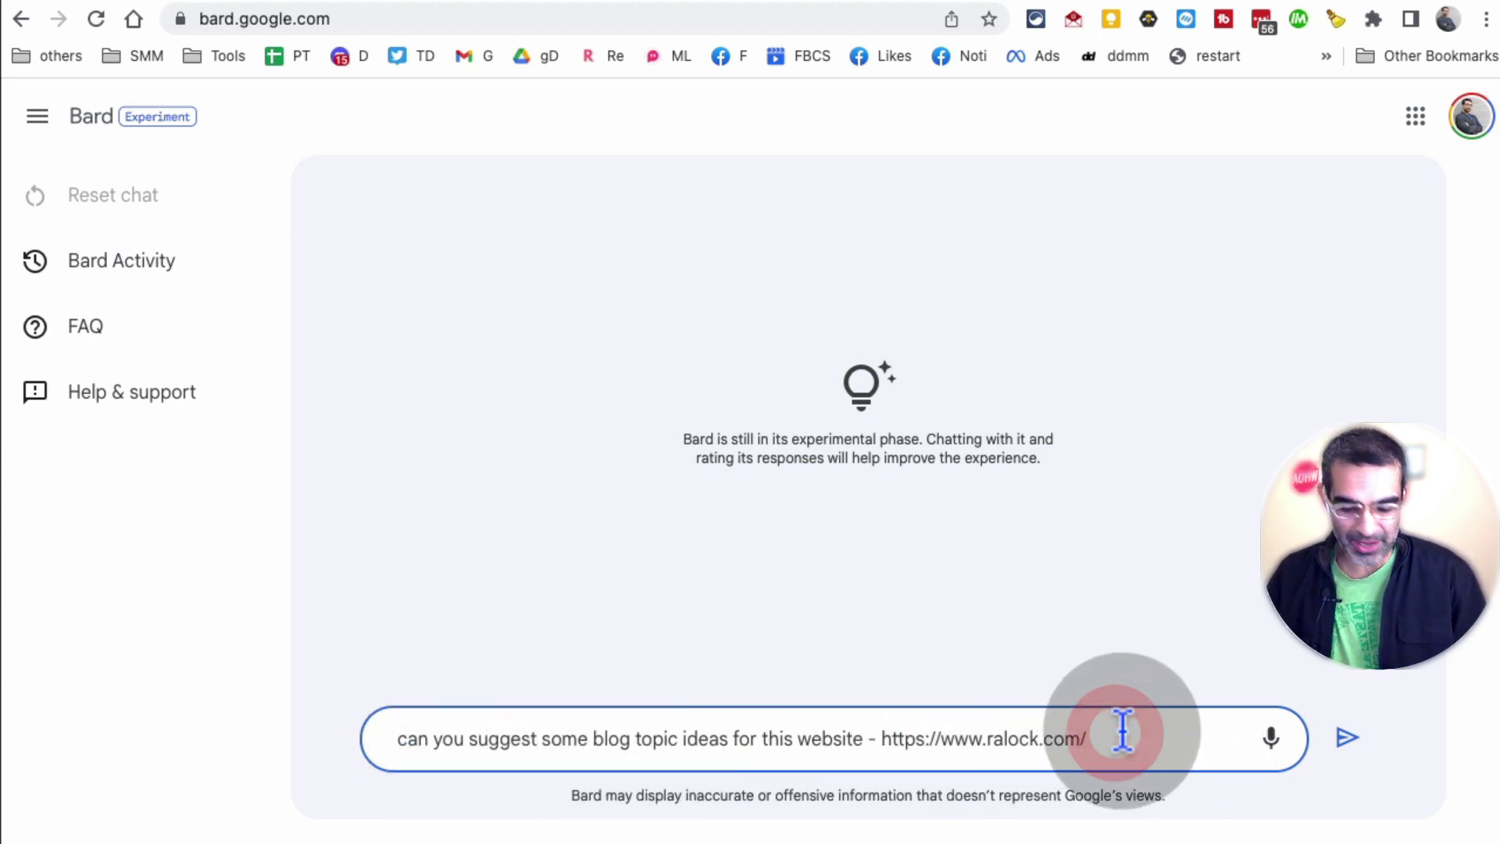
{"action": "key", "text": "Return"}
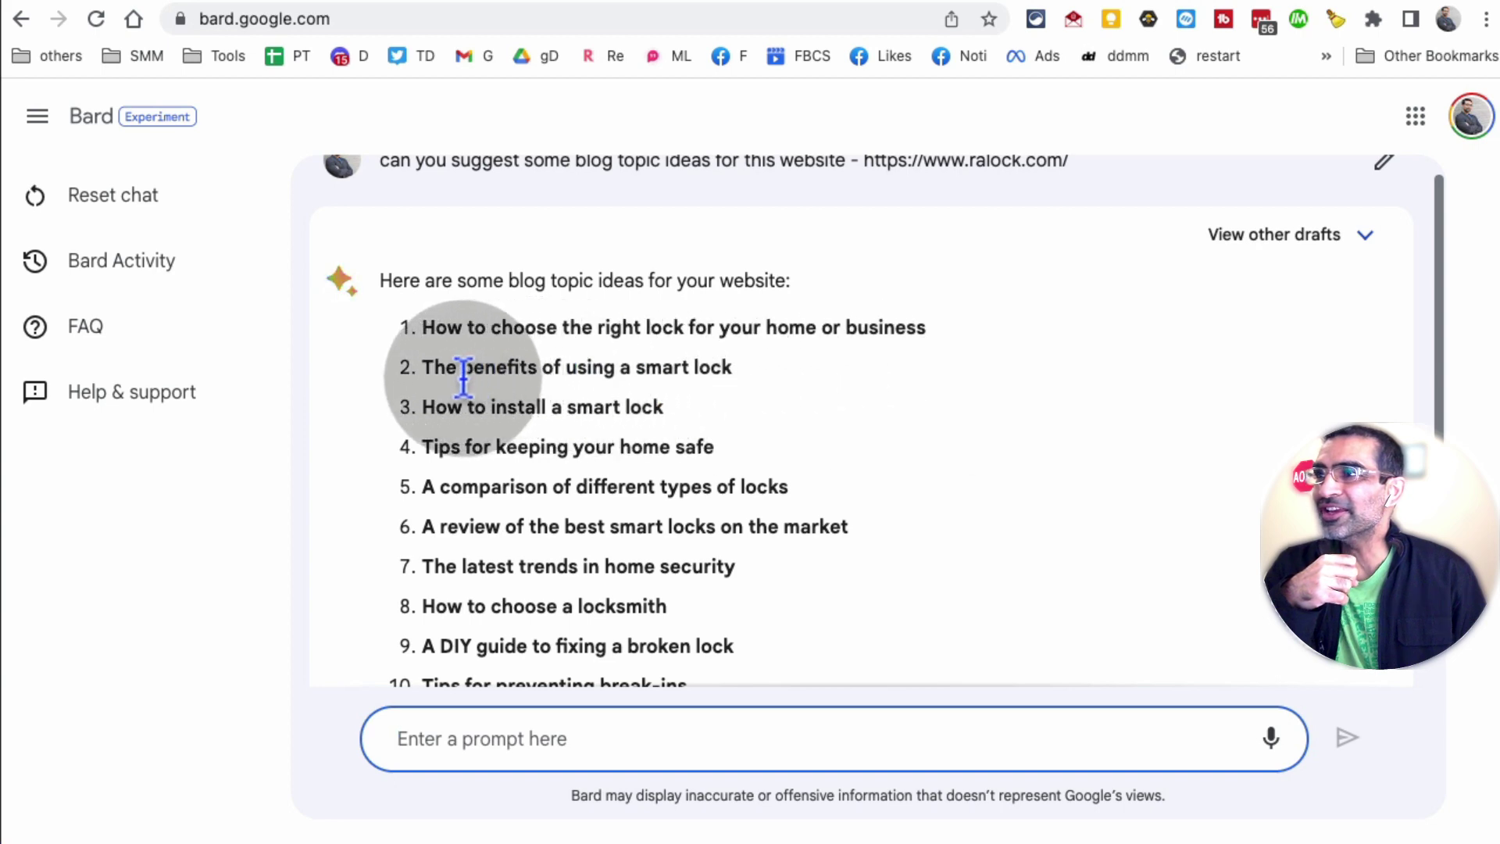
- Highlight the smart lock benefits, smart lock installation, locksmith choice and break-in prevention ideas
{"action": "left_click_drag", "start_coordinate": [461, 369], "coordinate": [789, 383]}
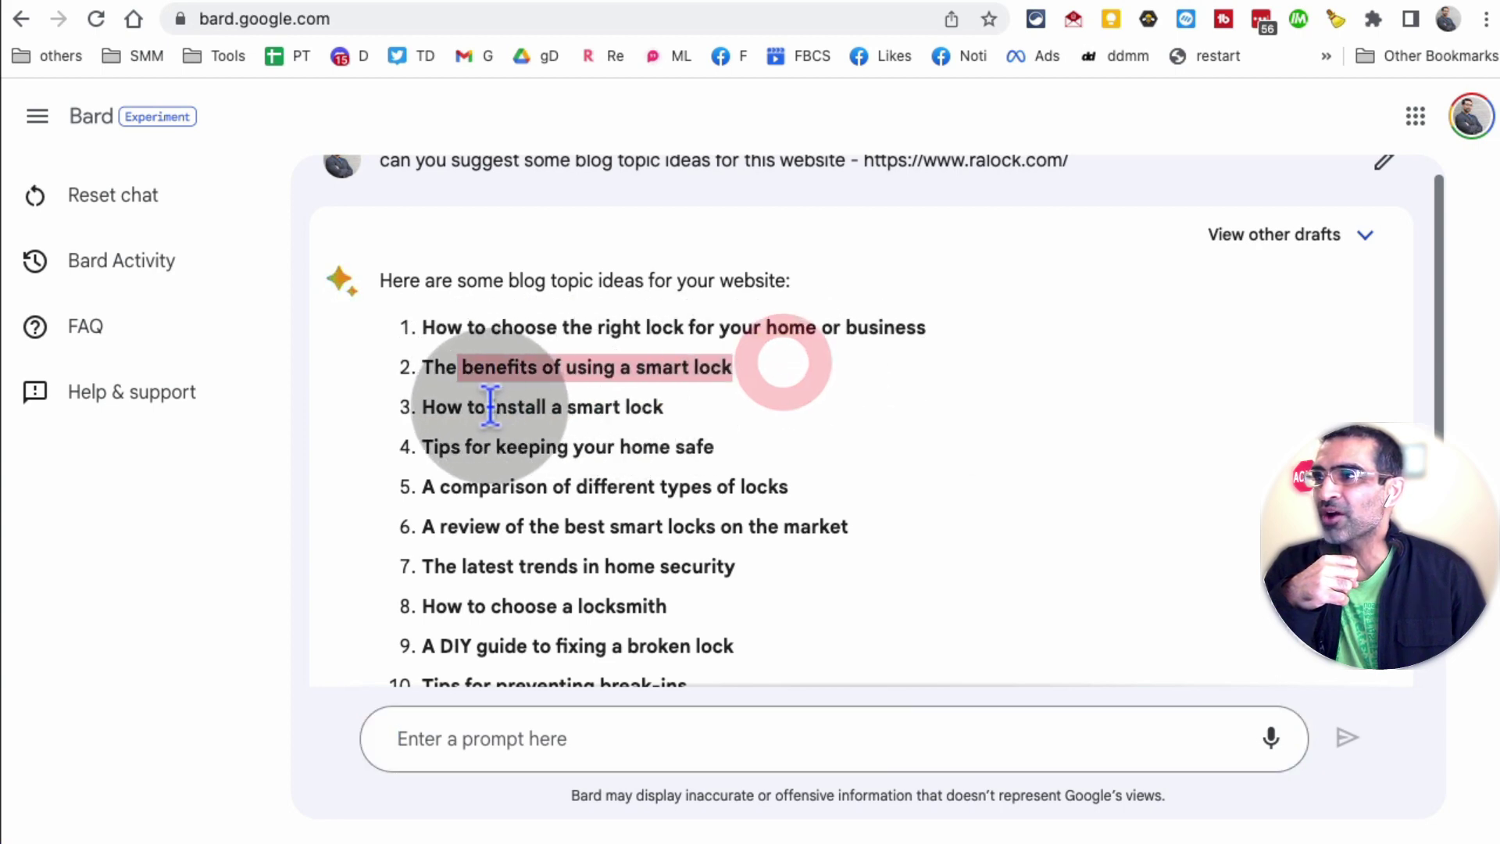
{"action": "left_click_drag", "start_coordinate": [489, 407], "coordinate": [811, 410]}
{"action": "left_click_drag", "start_coordinate": [600, 447], "coordinate": [422, 447]}
{"action": "scroll", "coordinate": [968, 443], "scroll_direction": "down", "scroll_amount": 2}
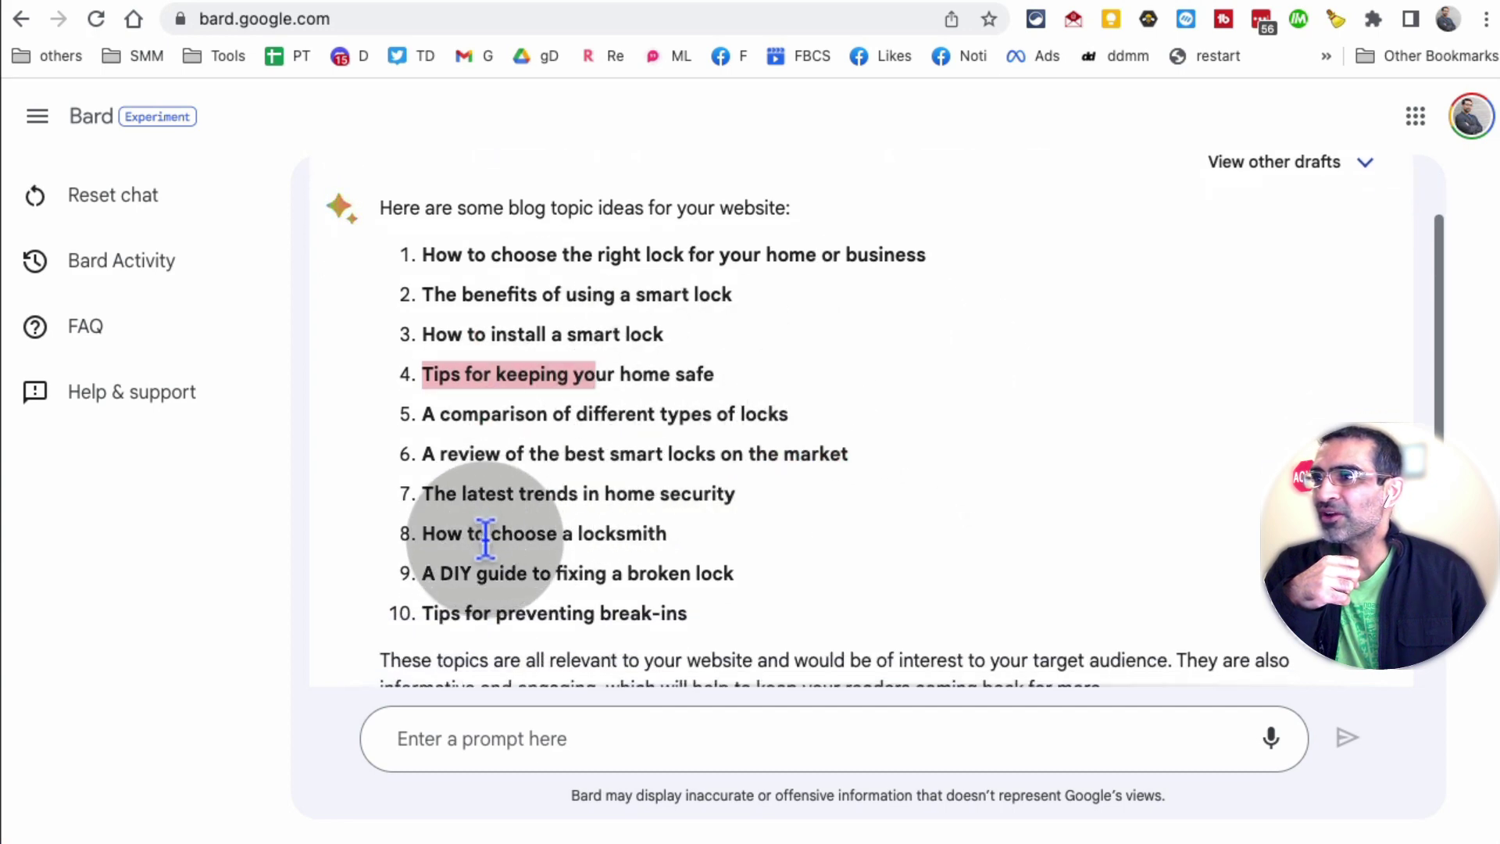
{"action": "left_click_drag", "start_coordinate": [486, 534], "coordinate": [715, 537]}
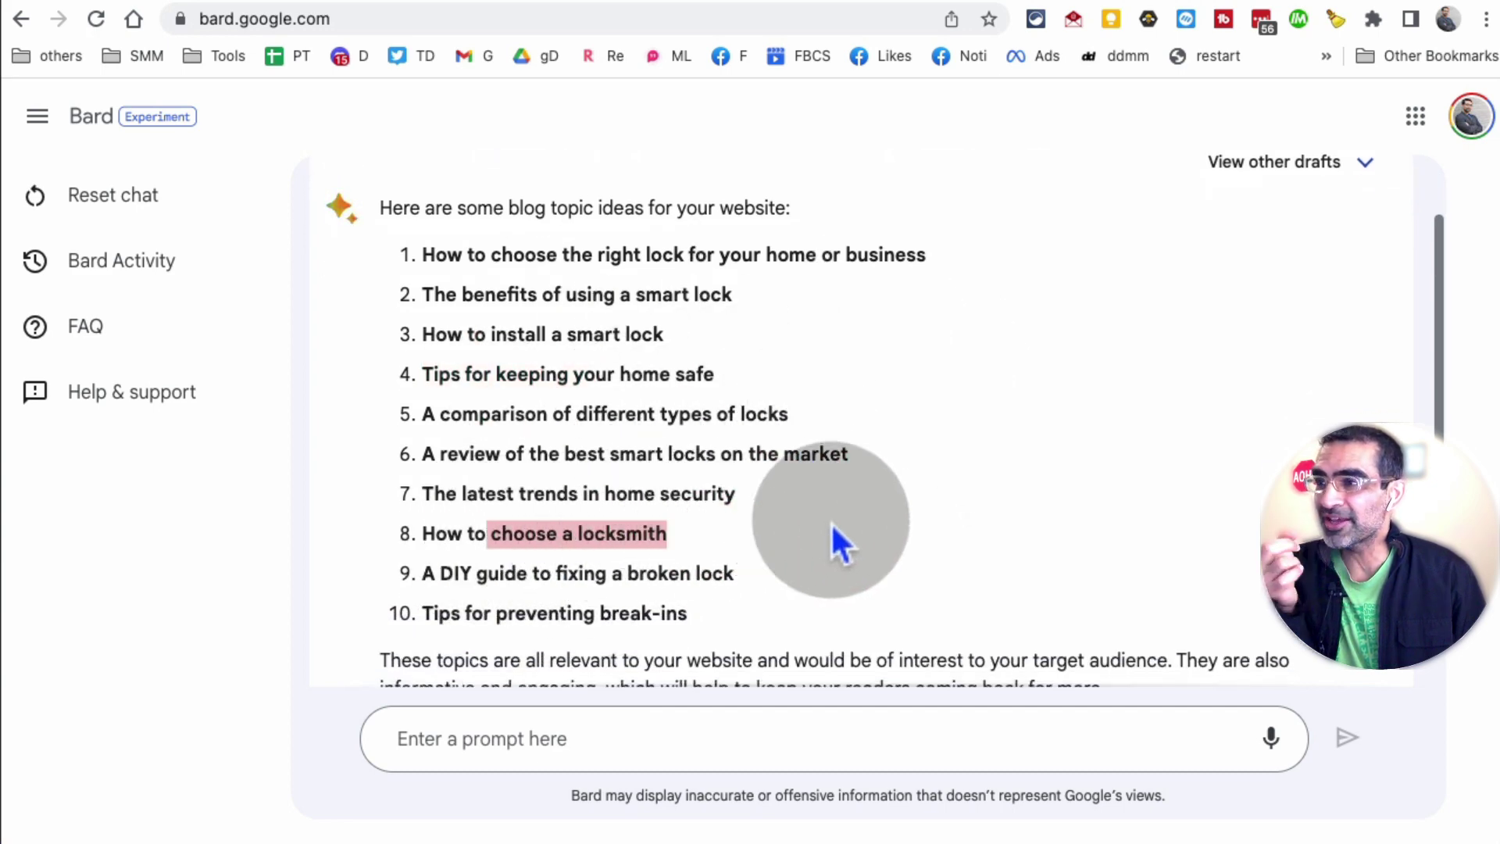
{"action": "left_click_drag", "start_coordinate": [494, 614], "coordinate": [724, 606]}
{"action": "scroll", "coordinate": [821, 512], "scroll_direction": "up", "scroll_amount": 2}
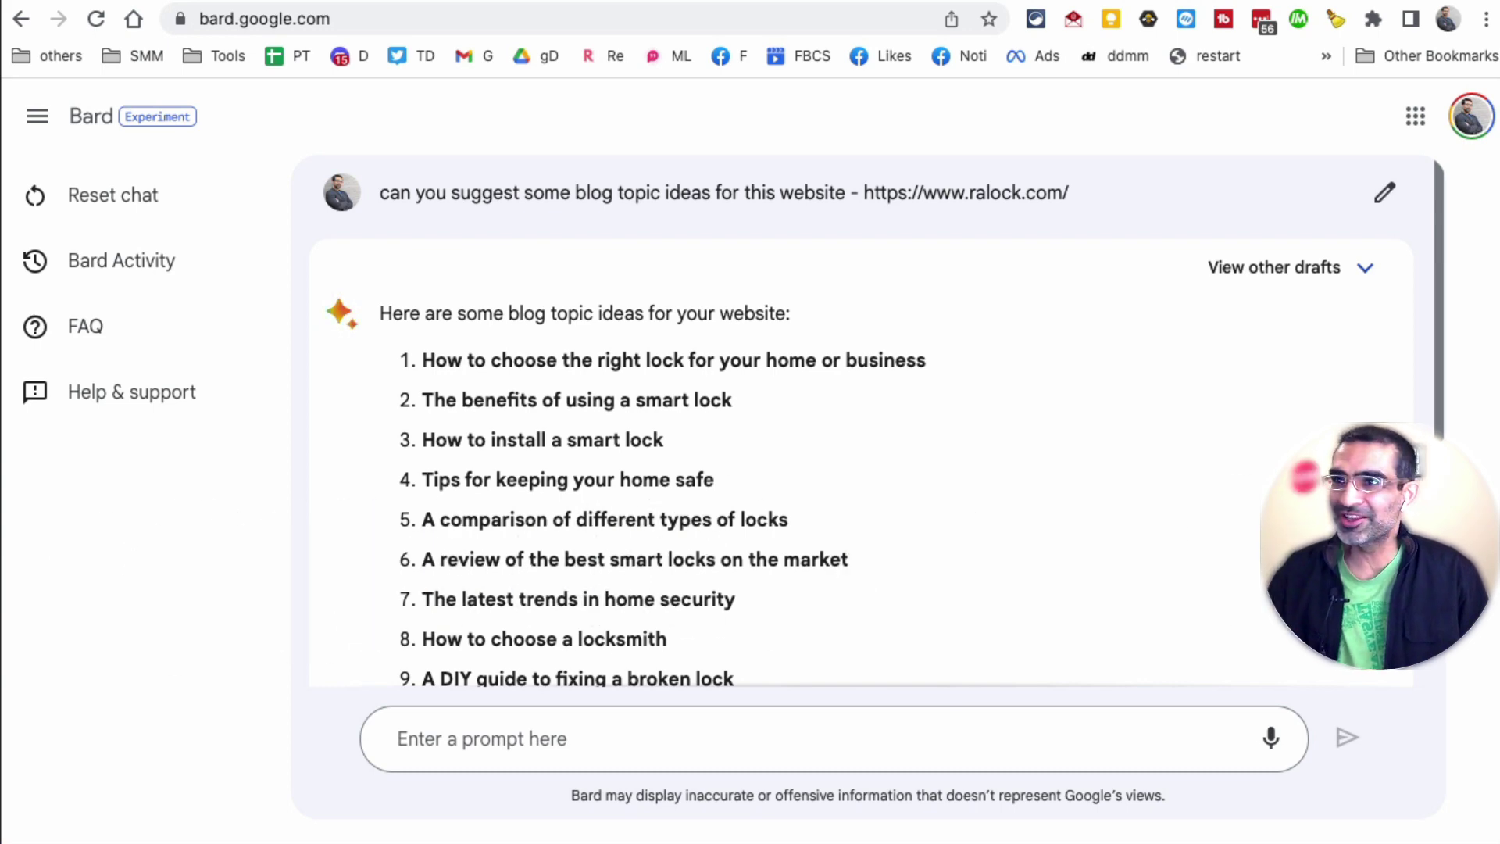
{"action": "scroll", "coordinate": [997, 494], "scroll_direction": "down", "scroll_amount": 6}
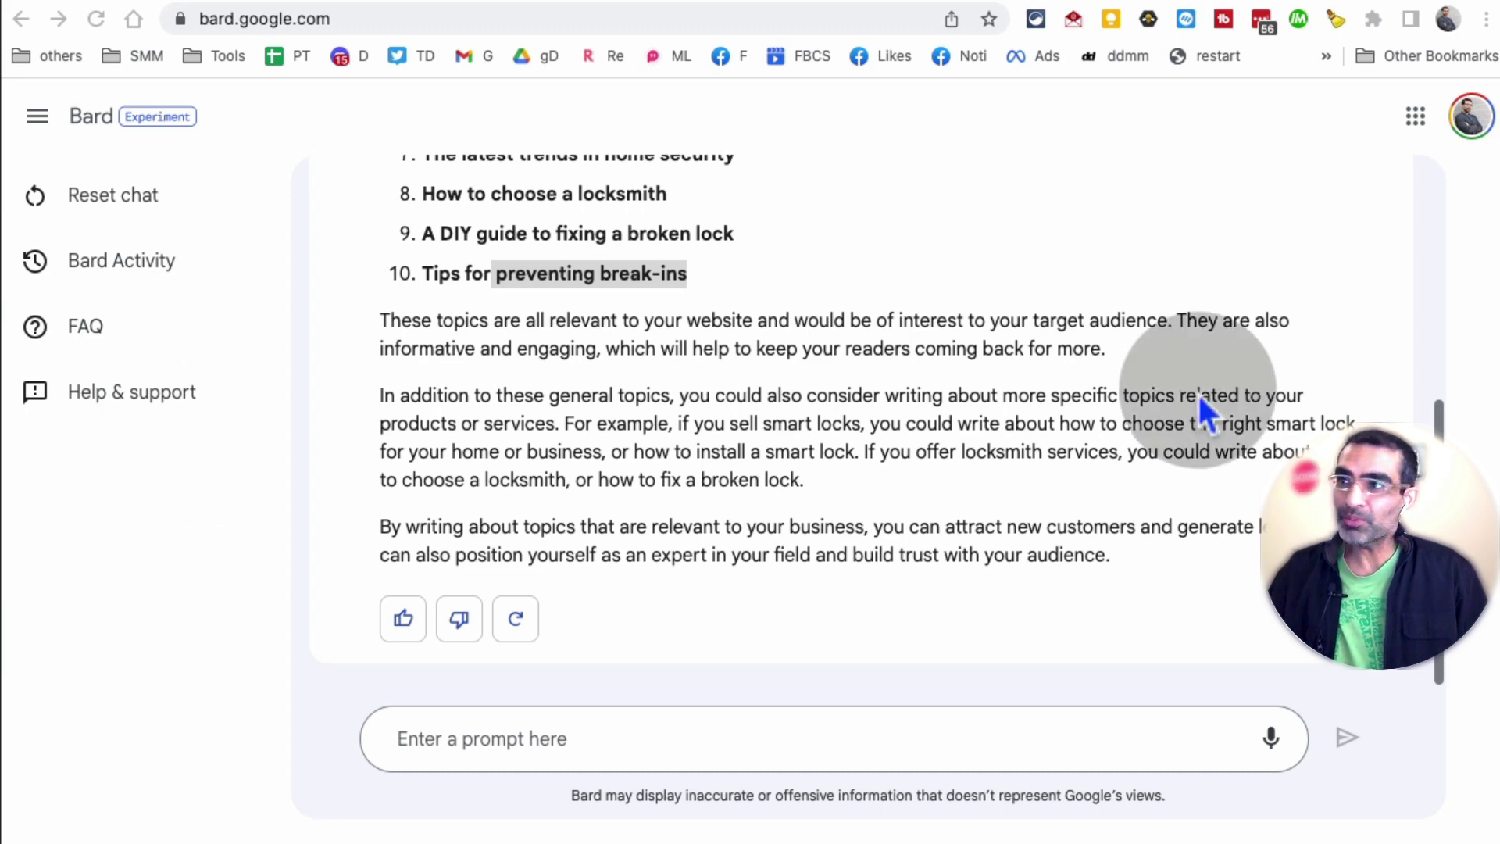
- Paste and send the question about ralock.com's ranking for "security locks dallas"
{"action": "left_click", "coordinate": [686, 739]}
{"action": "type", "text": "can you tell me which position this website https://www.ralock.com/ is ranking for this keyword \"security locks dallas\""}
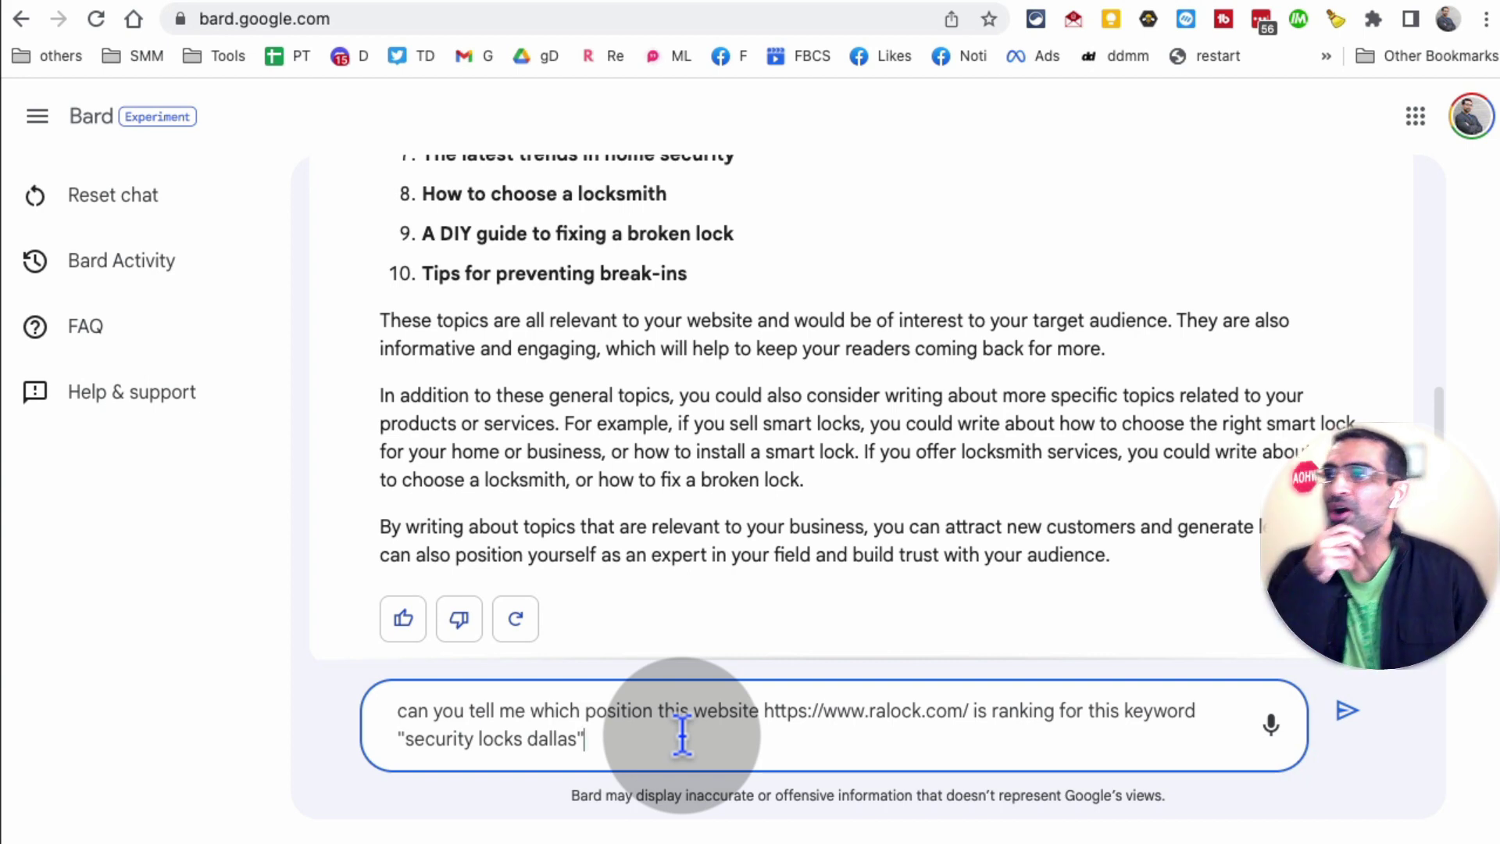
{"action": "key", "text": "Return"}
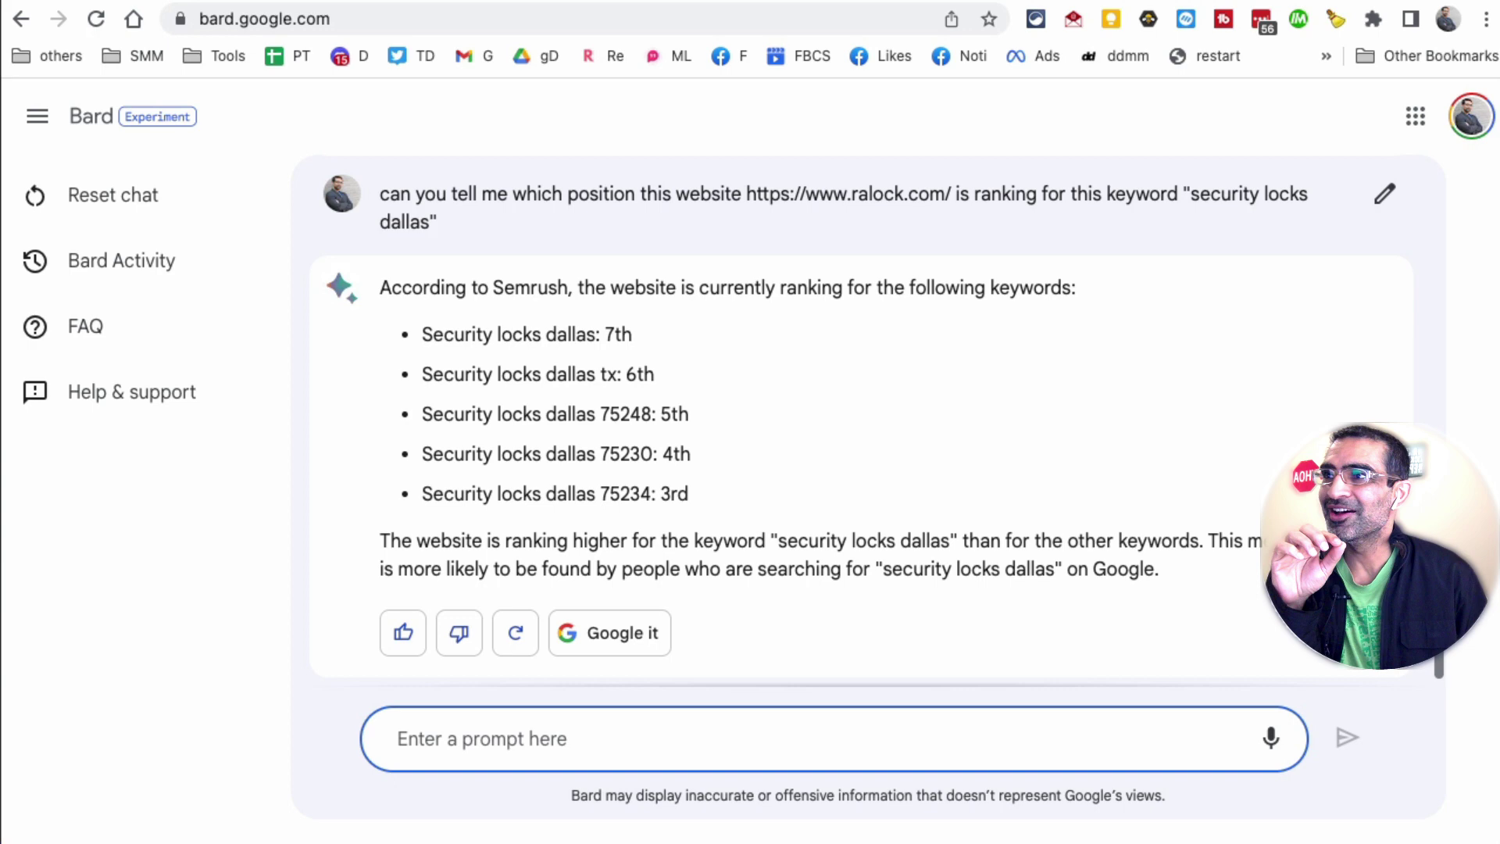
- Highlight the "security locks dallas tx" ranking, then all five keyword ranking bullets
{"action": "scroll", "coordinate": [1203, 515], "scroll_direction": "up", "scroll_amount": 1}
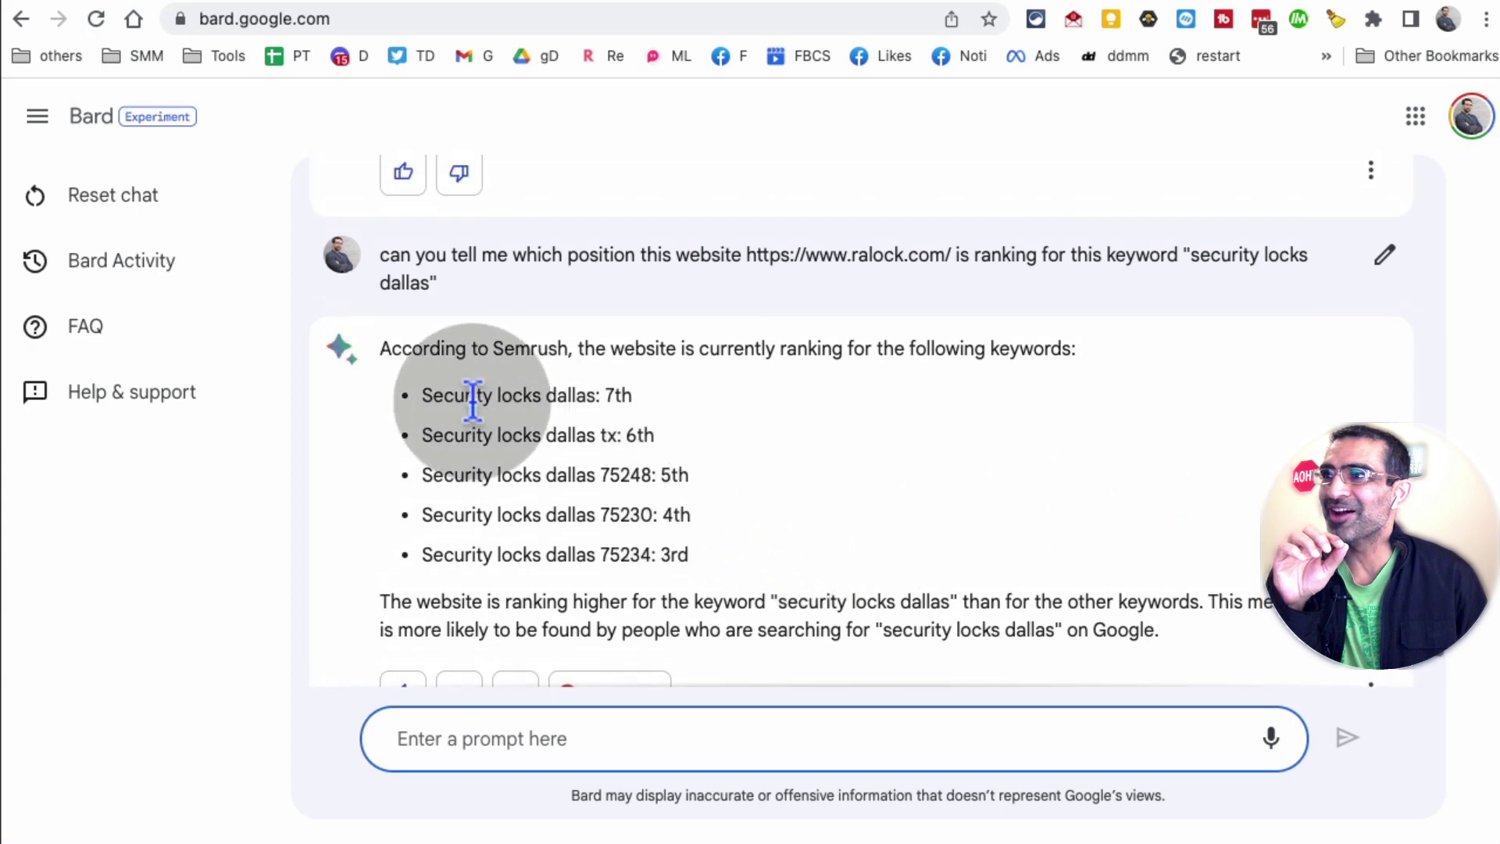
{"action": "scroll", "coordinate": [778, 422], "scroll_direction": "up", "scroll_amount": 1}
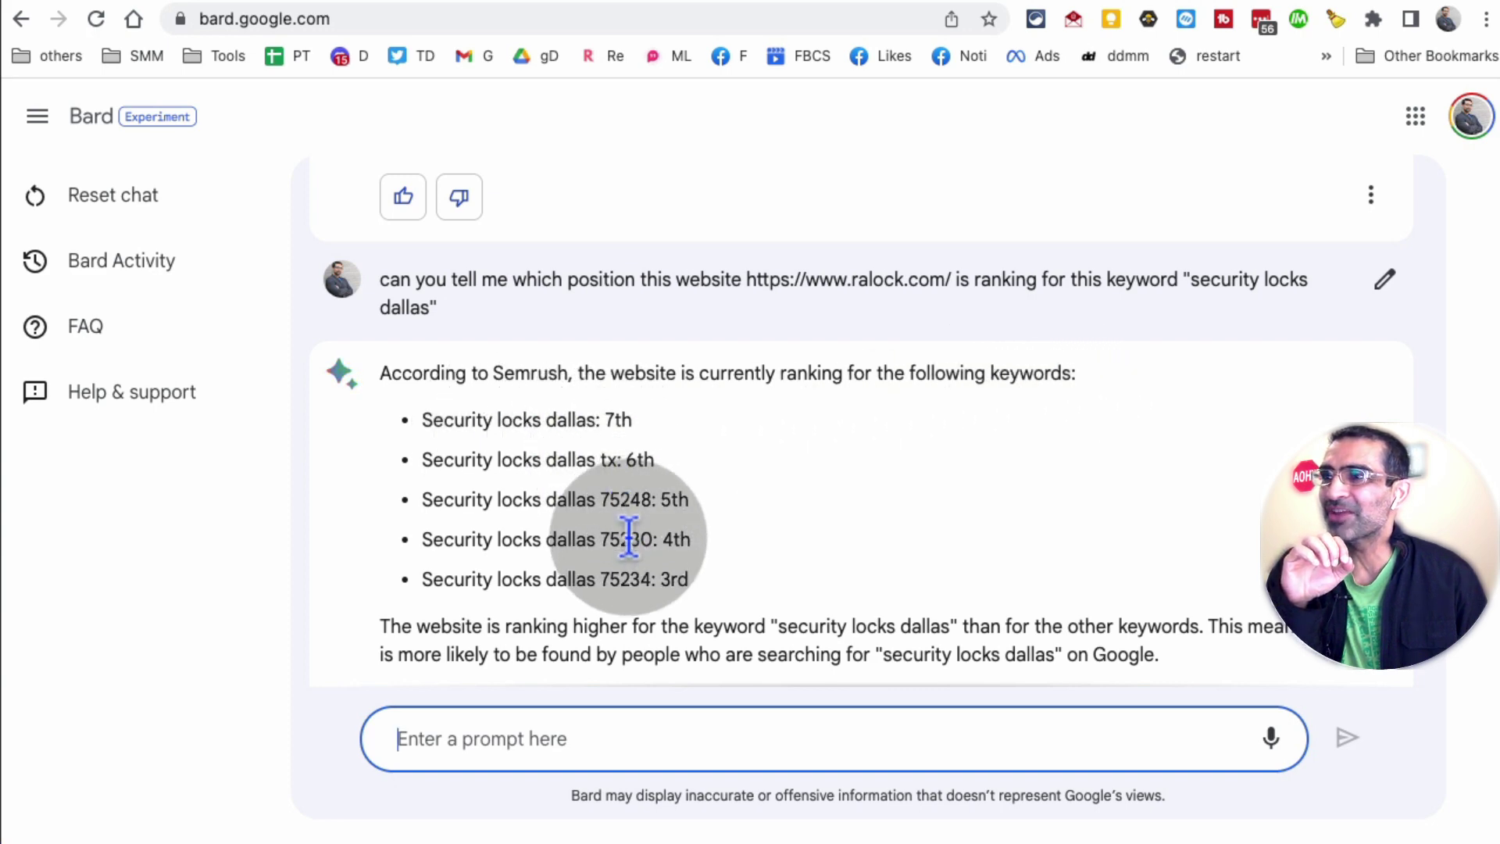
{"action": "mouse_move", "coordinate": [512, 468]}
{"action": "left_mouse_down"}
{"action": "mouse_move", "coordinate": [539, 437]}
{"action": "mouse_move", "coordinate": [655, 461]}
{"action": "left_mouse_up"}
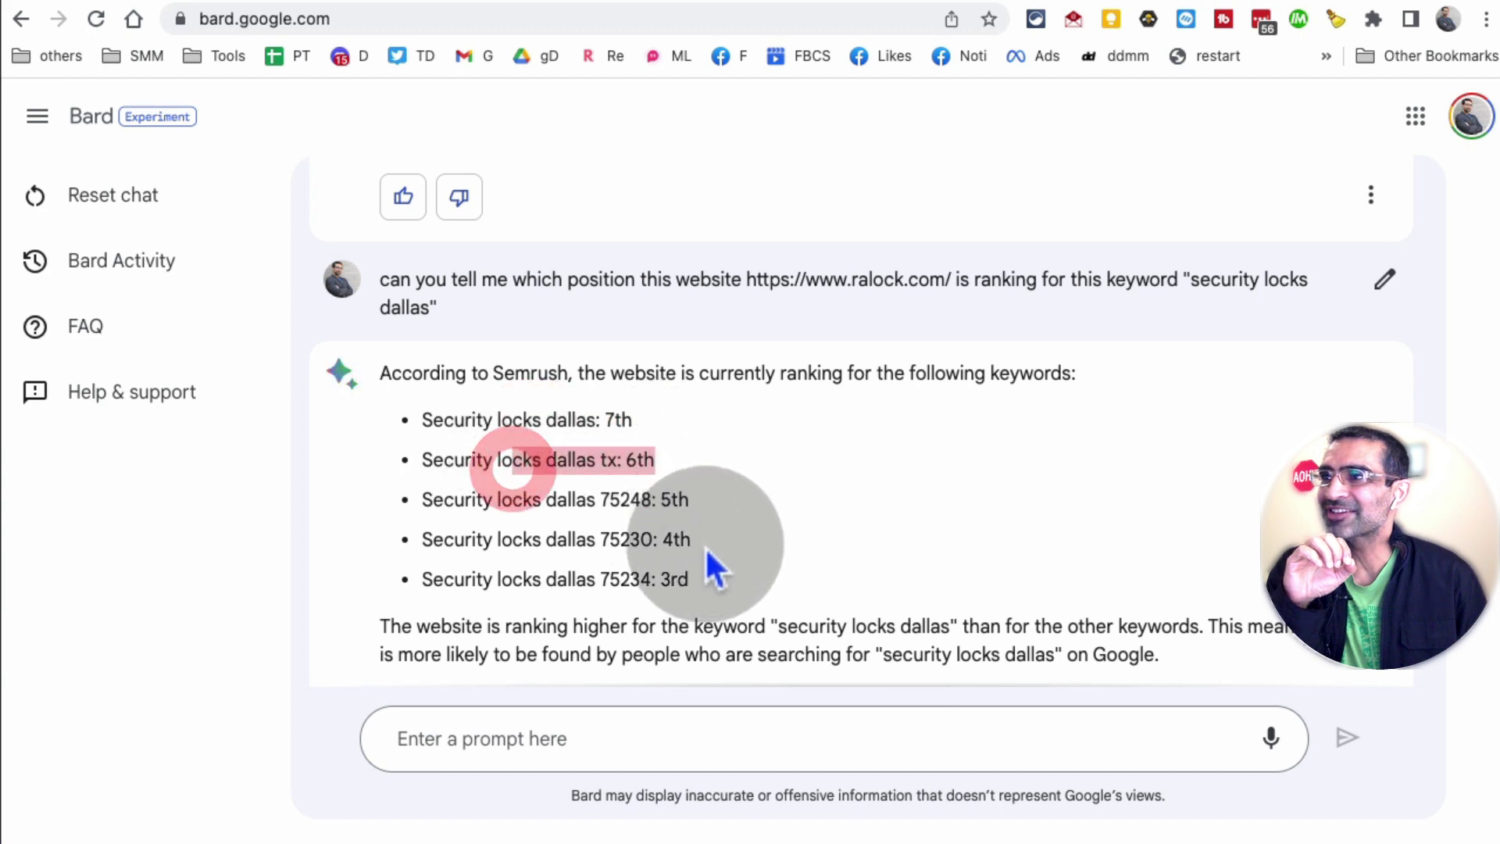
{"action": "left_click_drag", "start_coordinate": [684, 556], "coordinate": [439, 429]}
{"action": "left_click", "coordinate": [643, 500]}
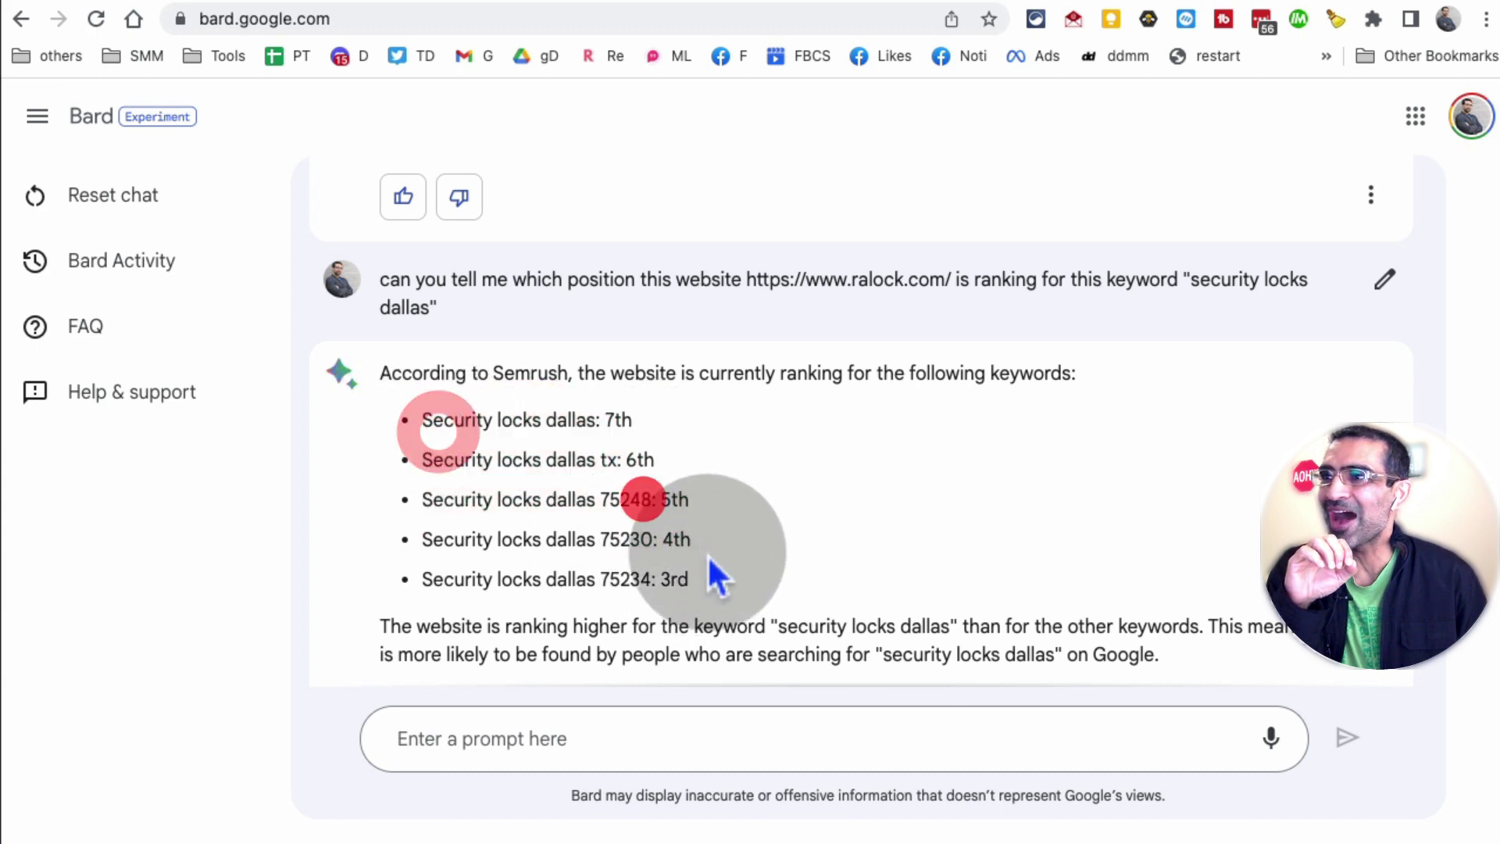
{"action": "left_click_drag", "start_coordinate": [714, 576], "coordinate": [422, 431]}
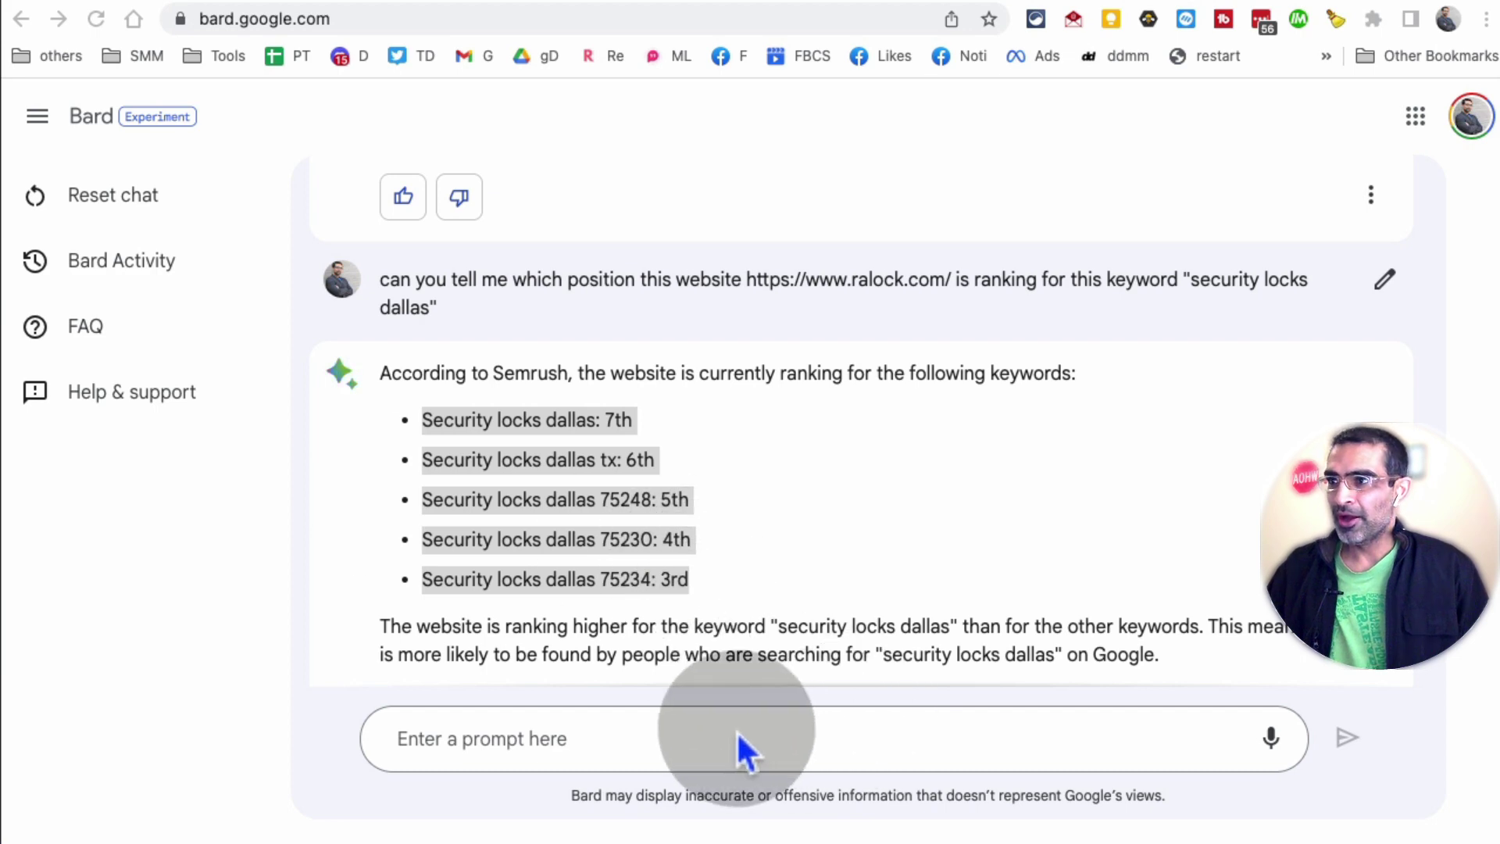
- Paste the rankings question, correct it to "how" and "search rankings", and send it
{"action": "left_click", "coordinate": [692, 727]}
{"action": "type", "text": "can you tell me ho I can improve the rankings on this page - https://www.ralock.com/blog/retail-store-security/"}
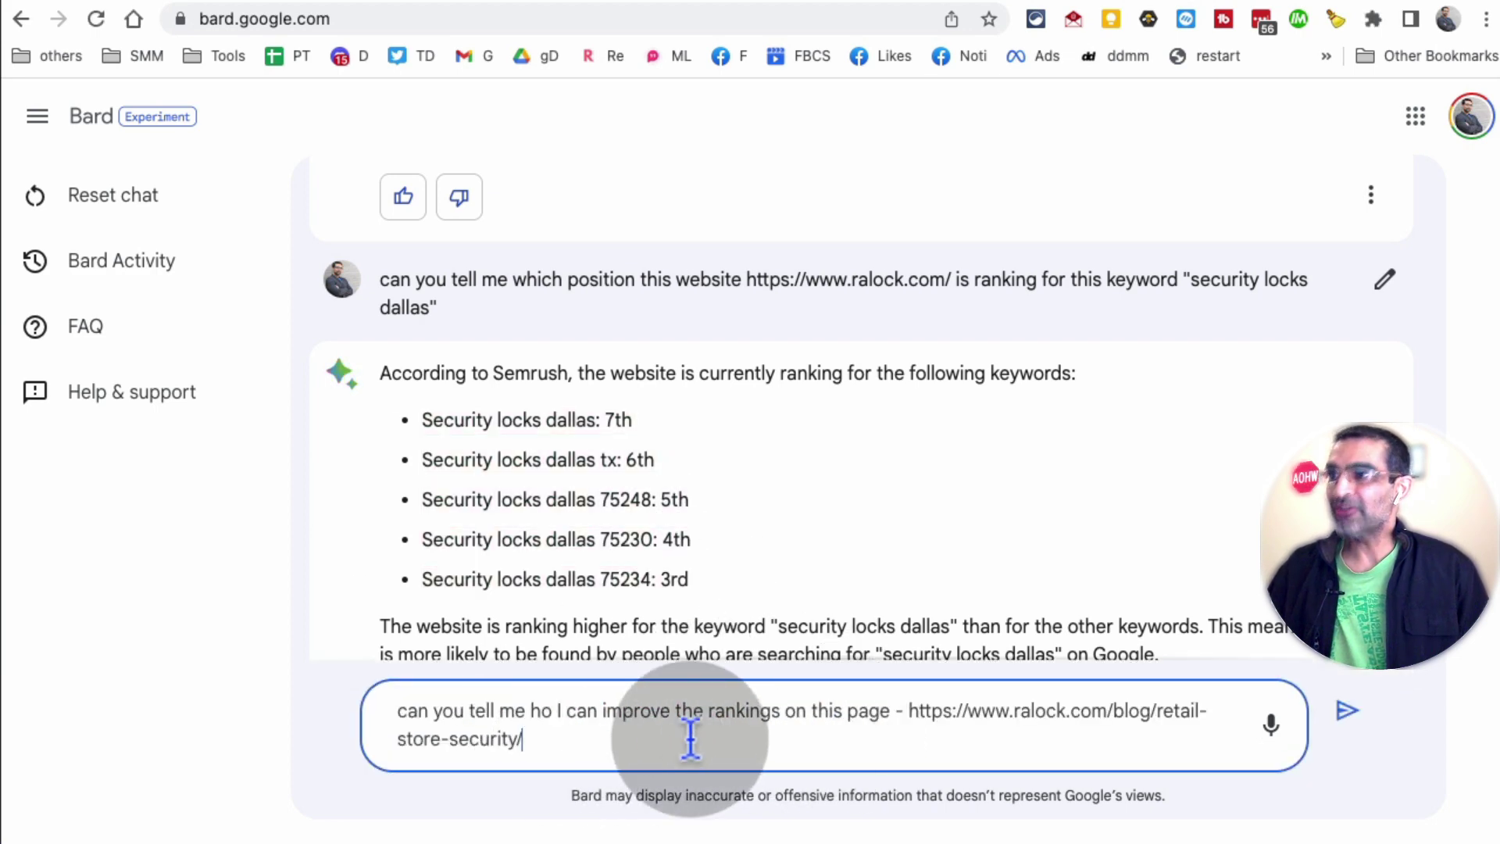
{"action": "left_click", "coordinate": [556, 711]}
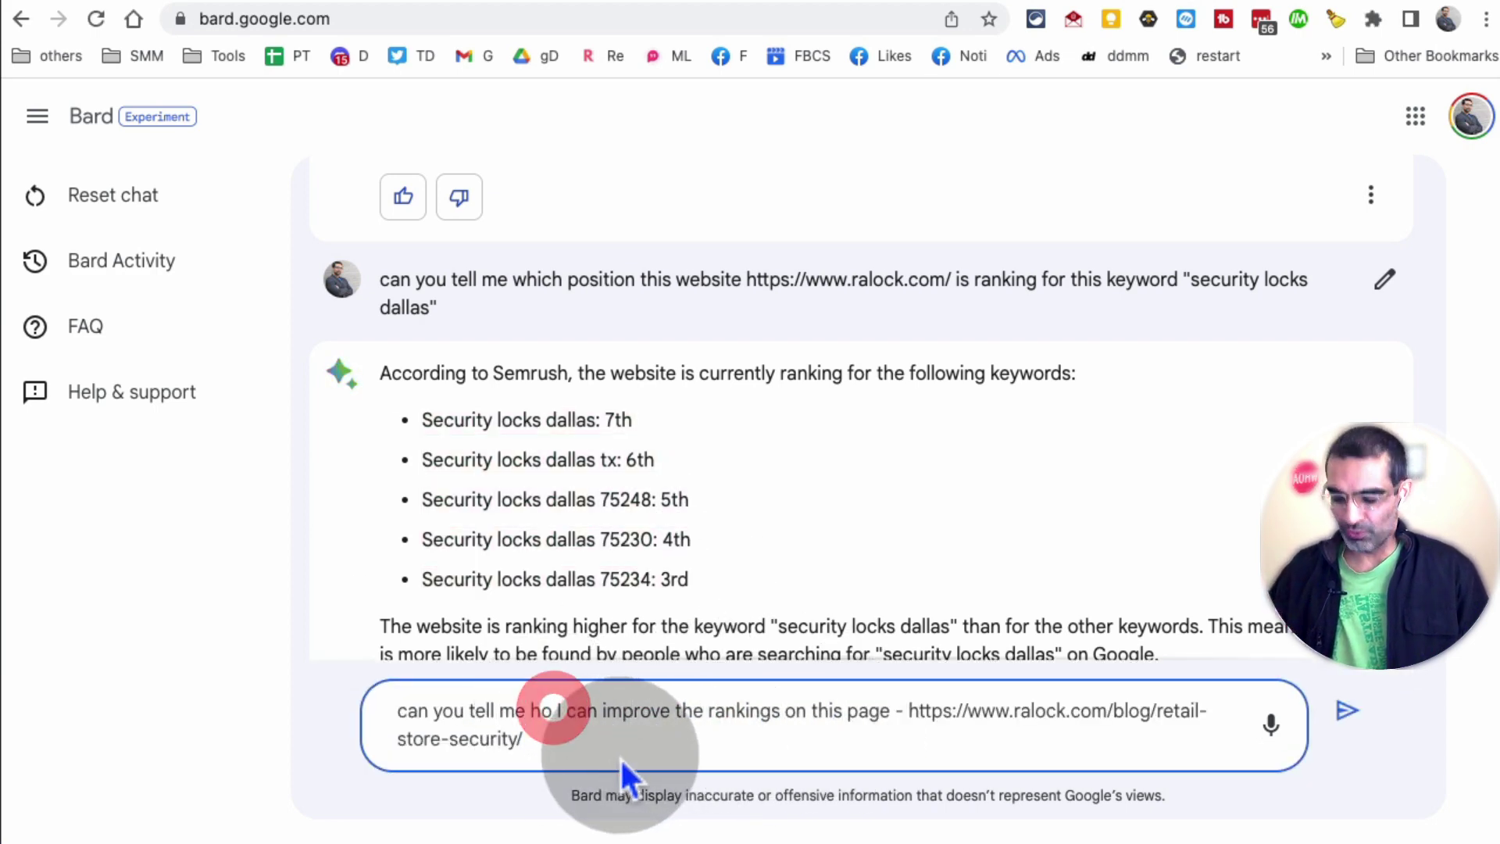
{"action": "type", "text": "w I"}
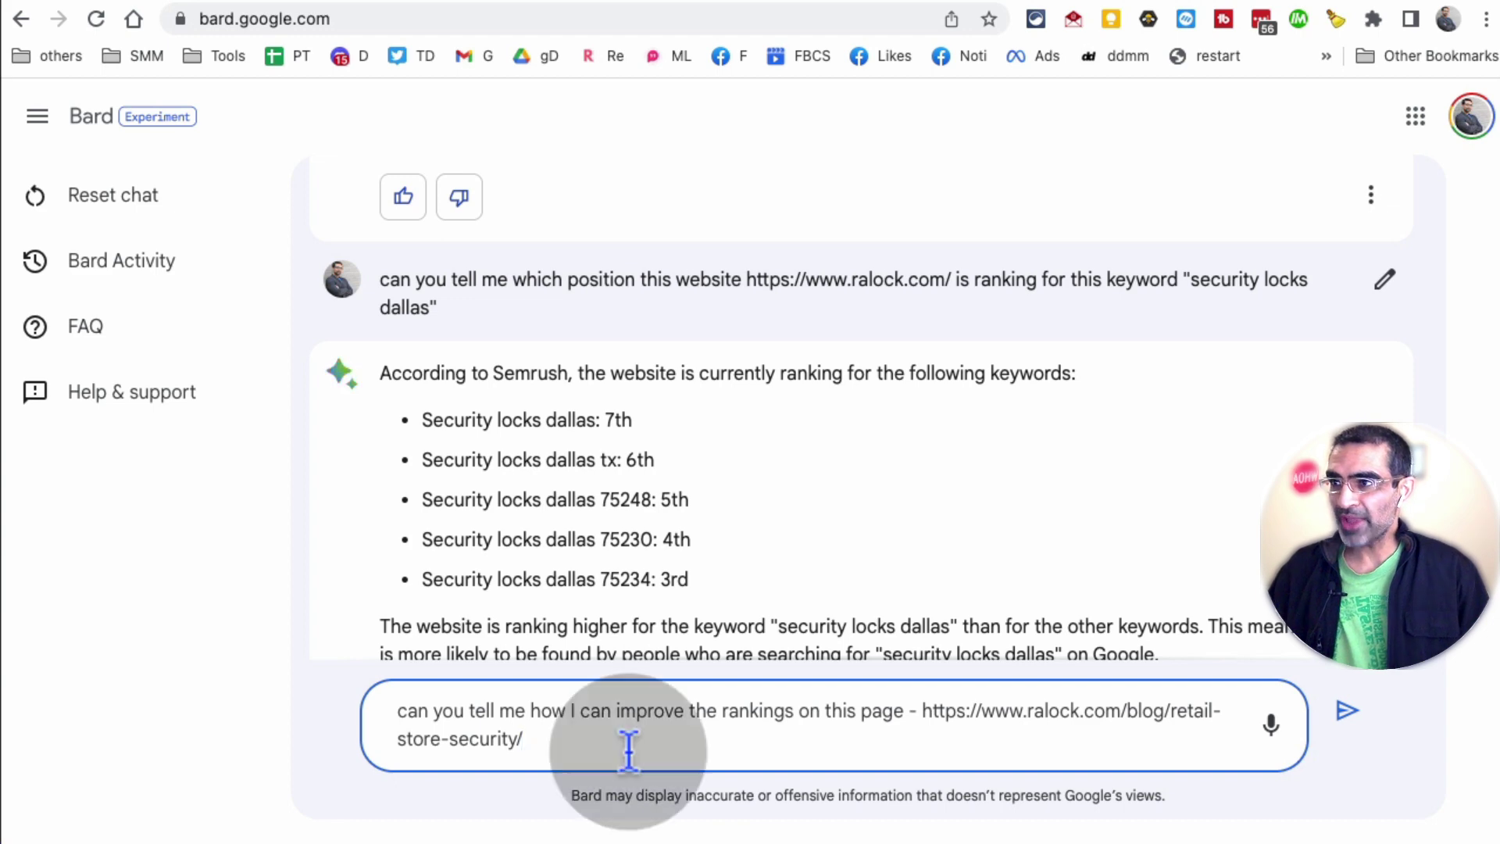
{"action": "left_click", "coordinate": [725, 715]}
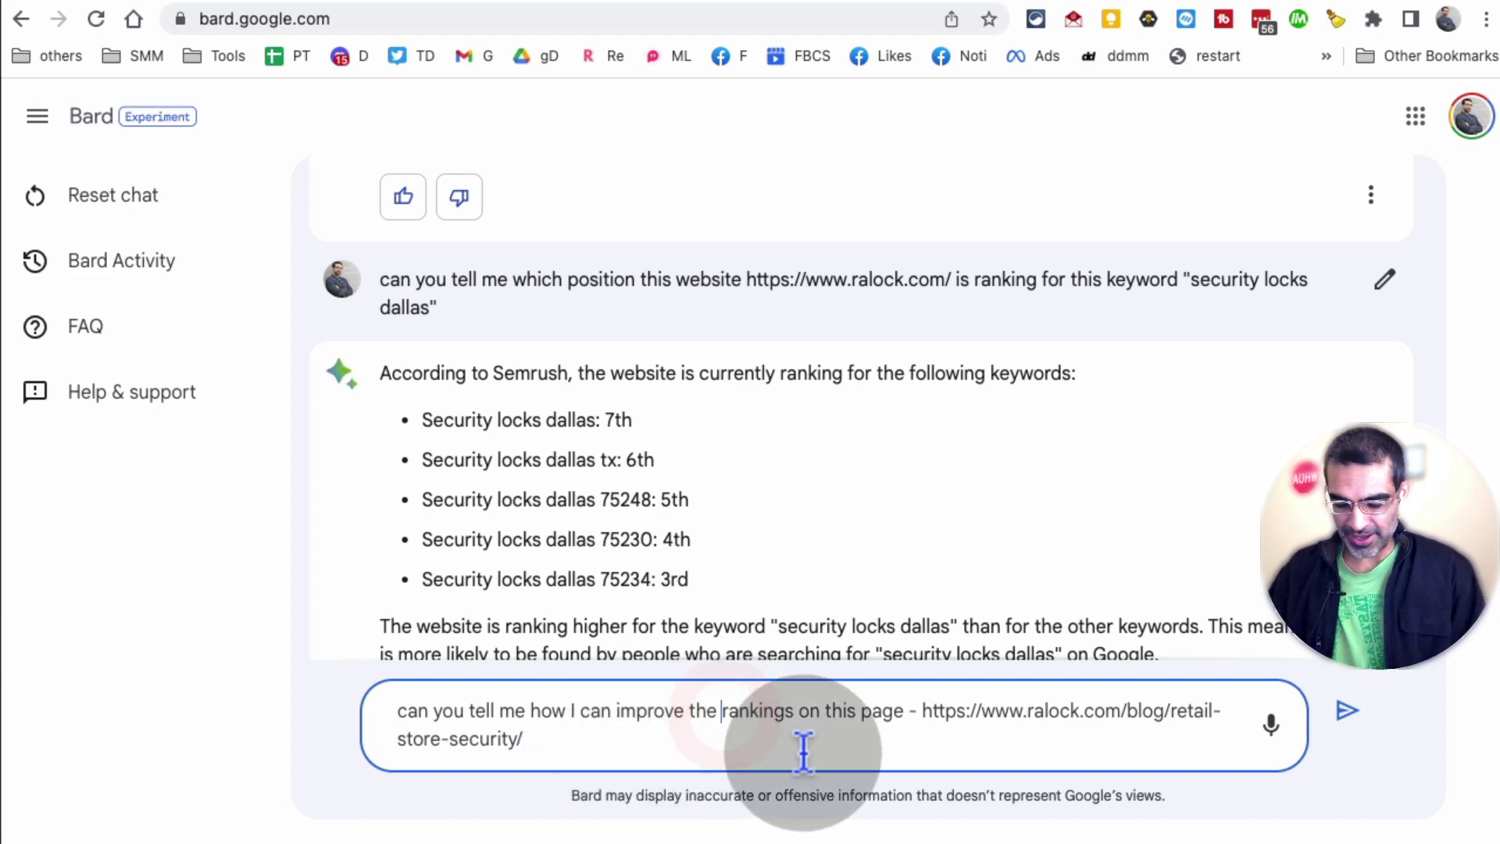
{"action": "type", "text": "search"}
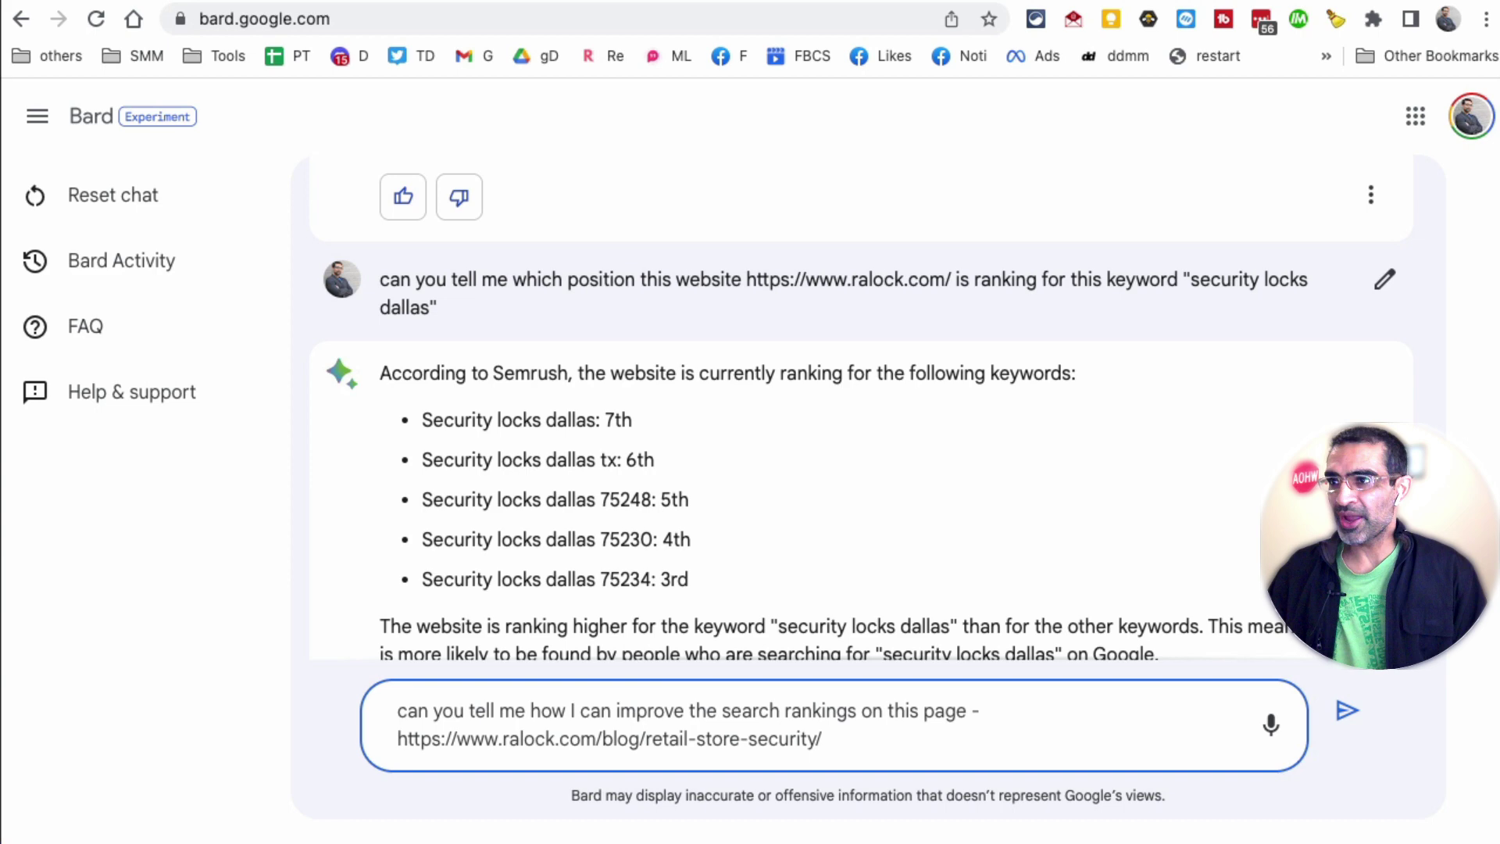
{"action": "double_click", "coordinate": [872, 711]}
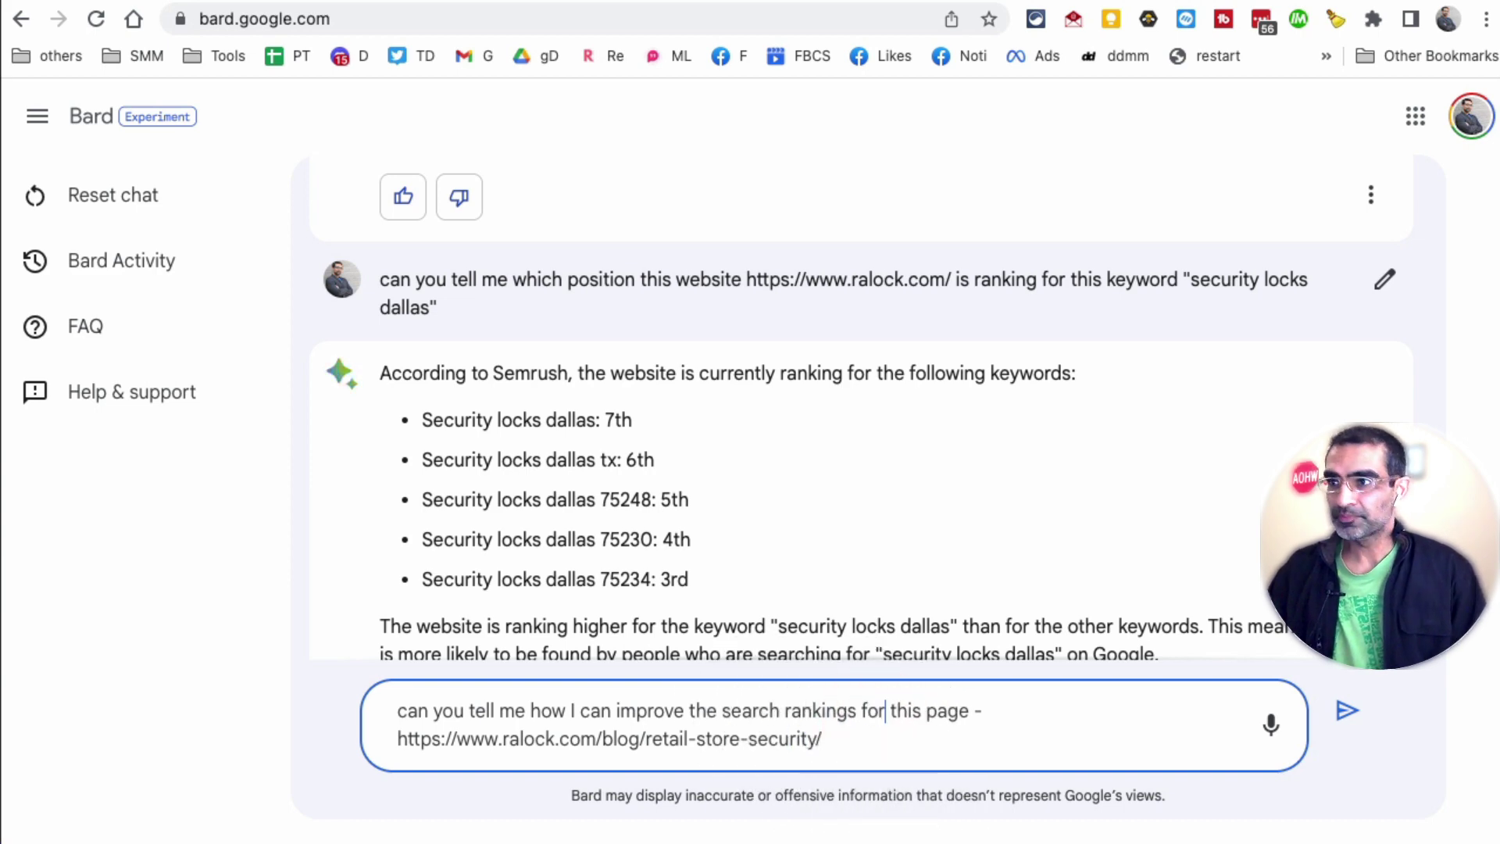
{"action": "key", "text": "Return"}
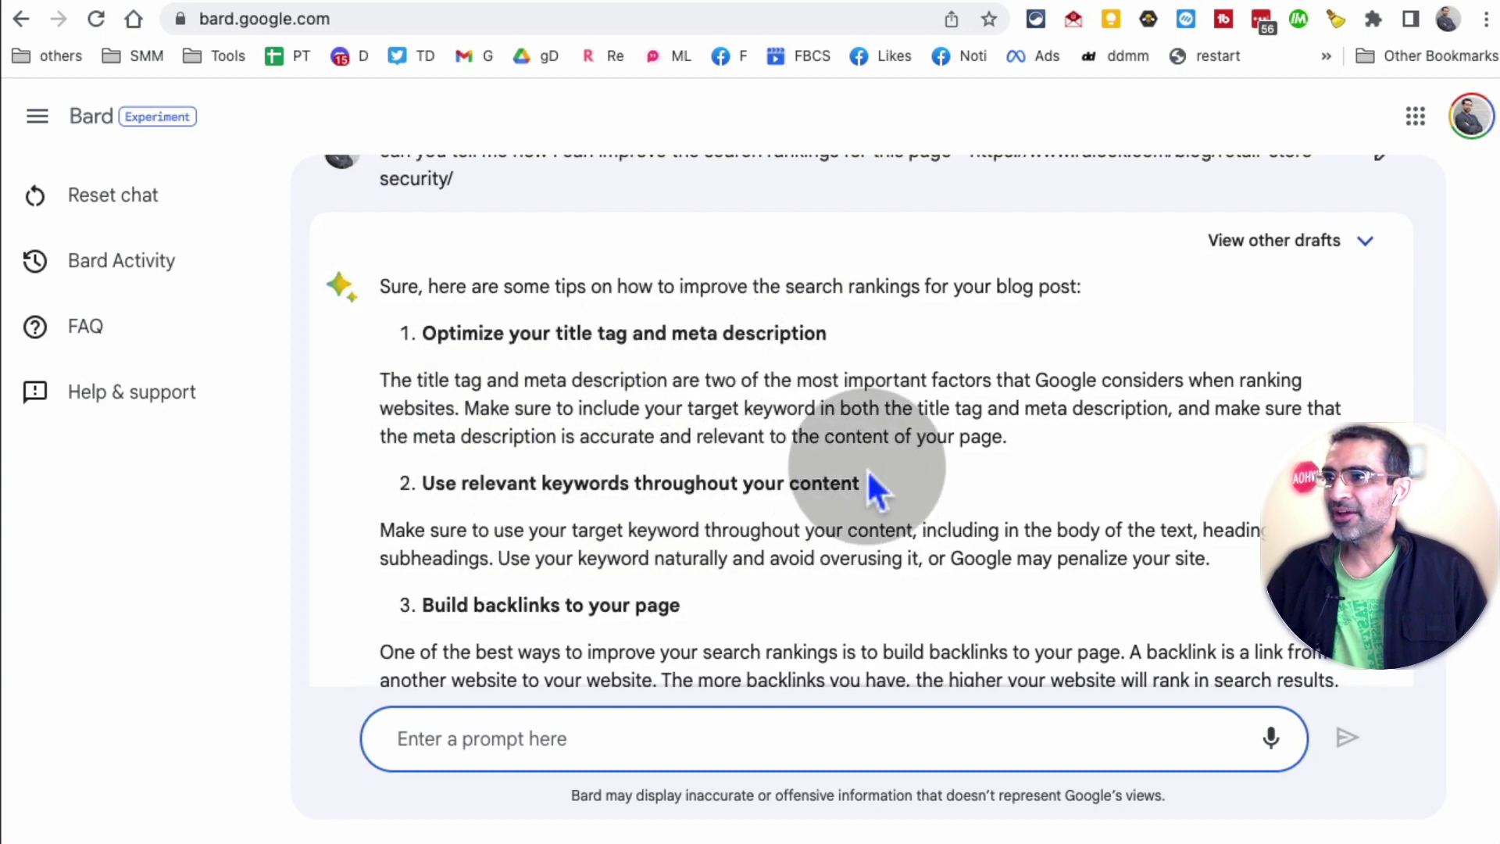
- Scroll through Bard's five tips for improving the blog page's search rankings
{"action": "scroll", "coordinate": [904, 529], "scroll_direction": "down", "scroll_amount": 2}
{"action": "scroll", "coordinate": [909, 530], "scroll_direction": "down", "scroll_amount": 3}
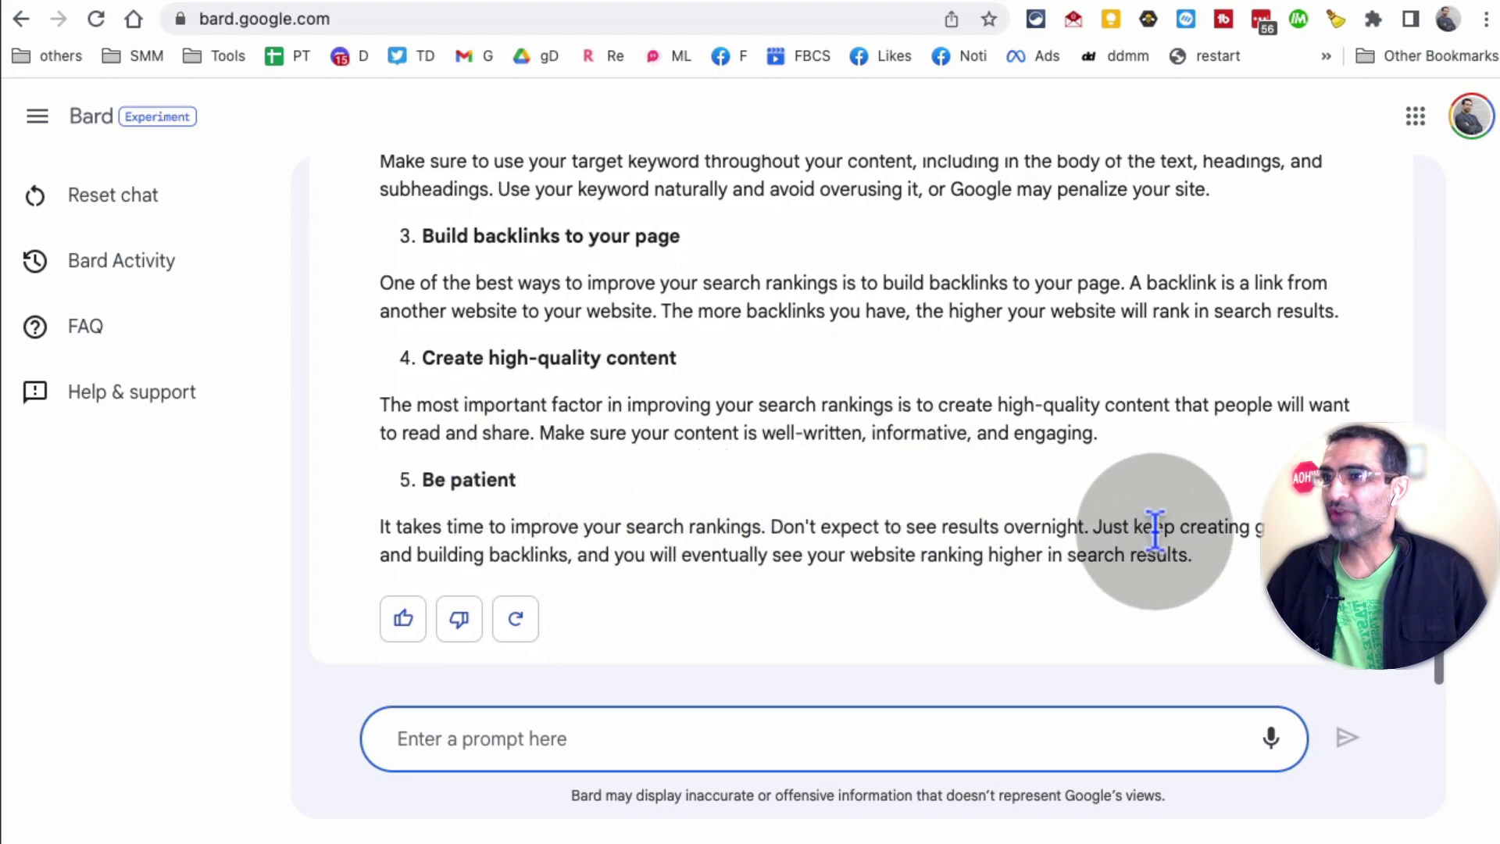
{"action": "scroll", "coordinate": [1102, 539], "scroll_direction": "up", "scroll_amount": 3}
{"action": "scroll", "coordinate": [1098, 527], "scroll_direction": "down", "scroll_amount": 3}
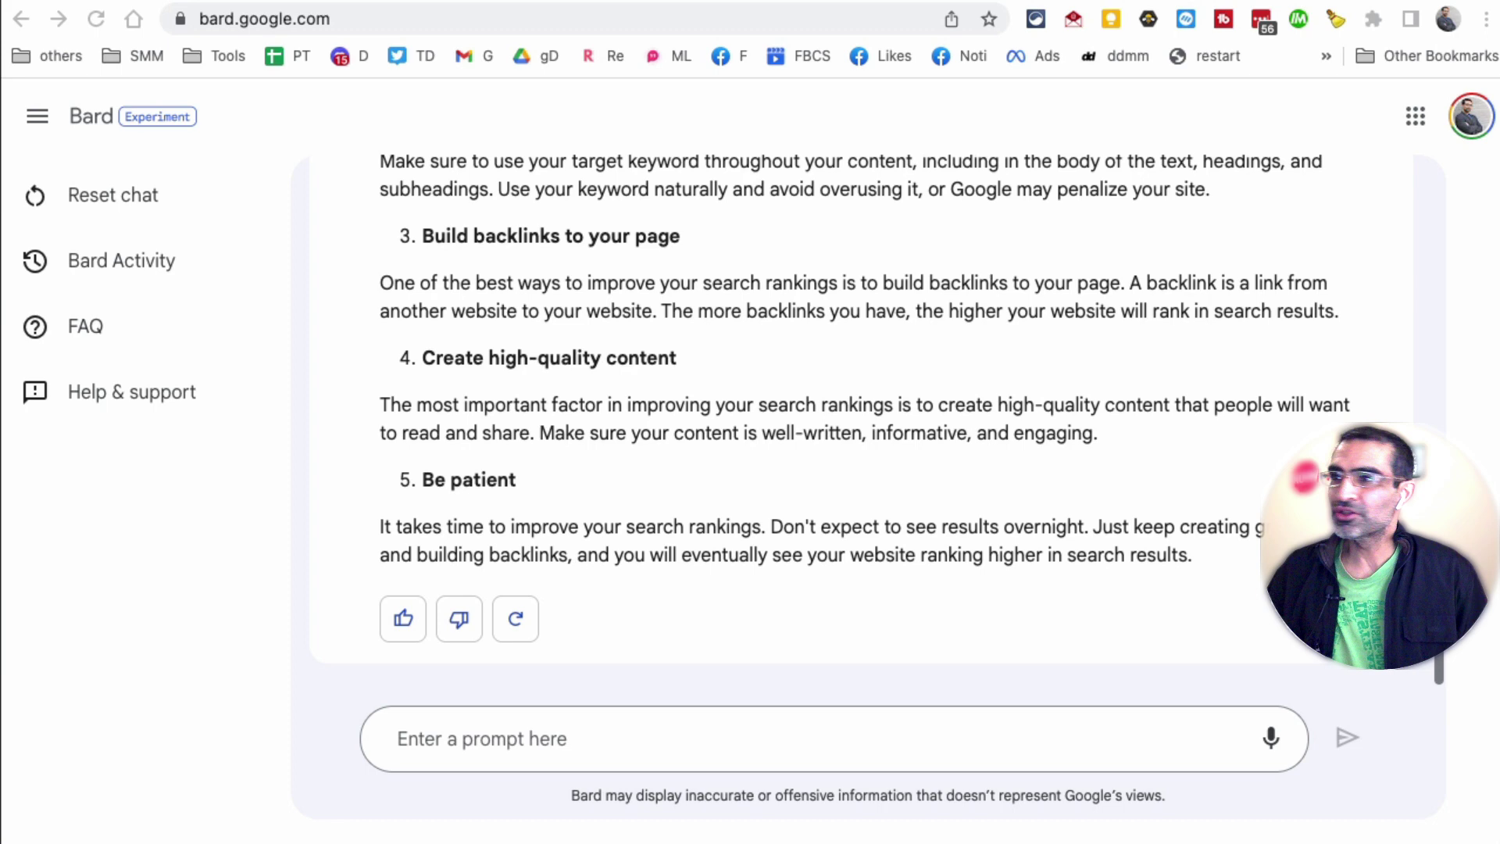
- Ask for "electronic access control" related keywords with USA search volume and review the list
{"action": "left_click", "coordinate": [801, 741]}
{"action": "type", "text": "Can you suggest related keywords for \"electronic access control\" with search volume in the USA"}
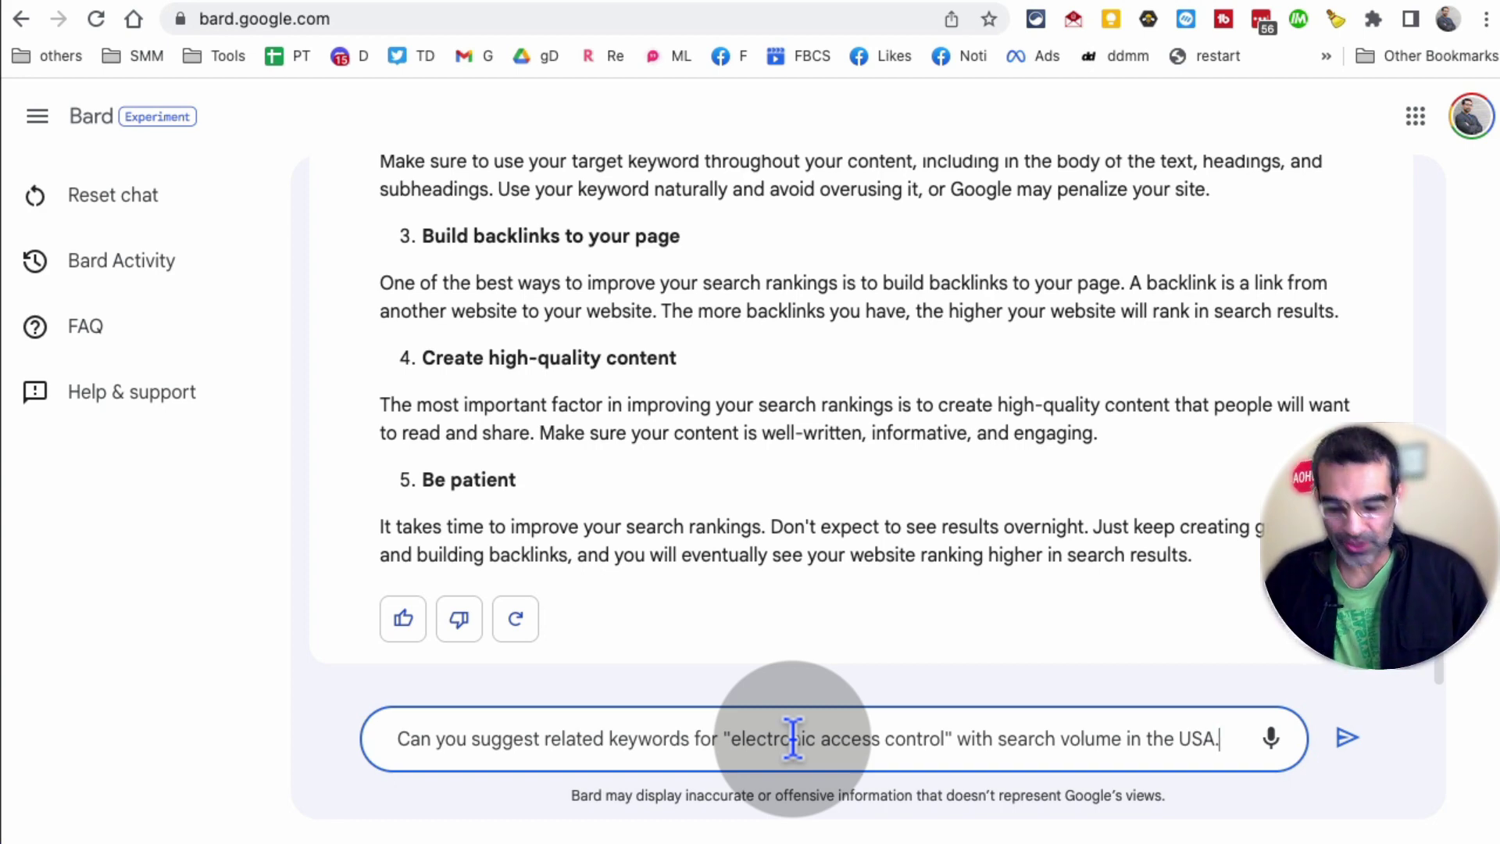
{"action": "key", "text": "Return"}
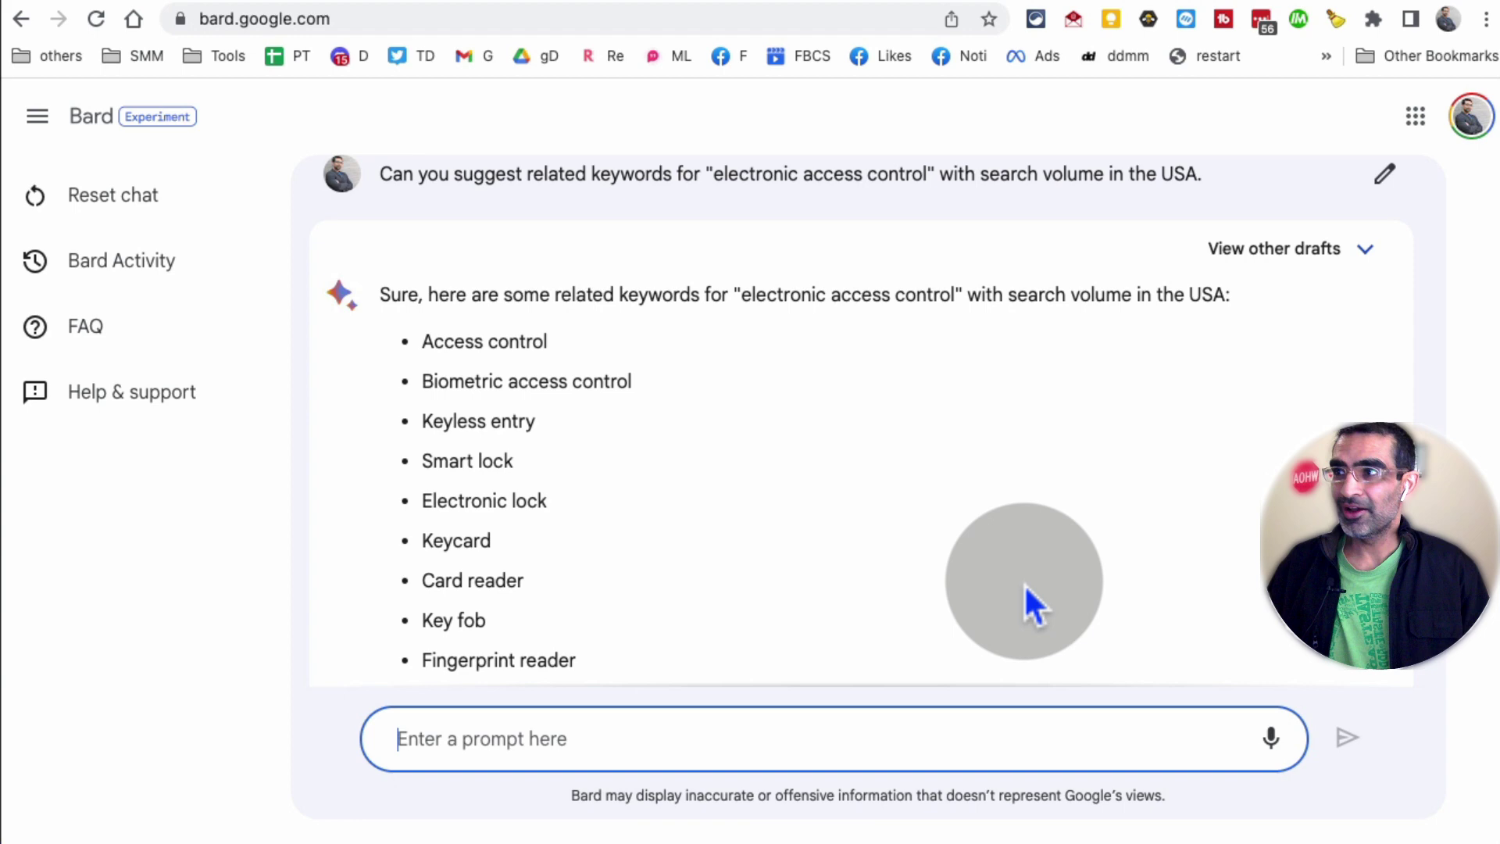
{"action": "scroll", "coordinate": [930, 578], "scroll_direction": "down", "scroll_amount": 4}
{"action": "scroll", "coordinate": [930, 578], "scroll_direction": "down", "scroll_amount": 5}
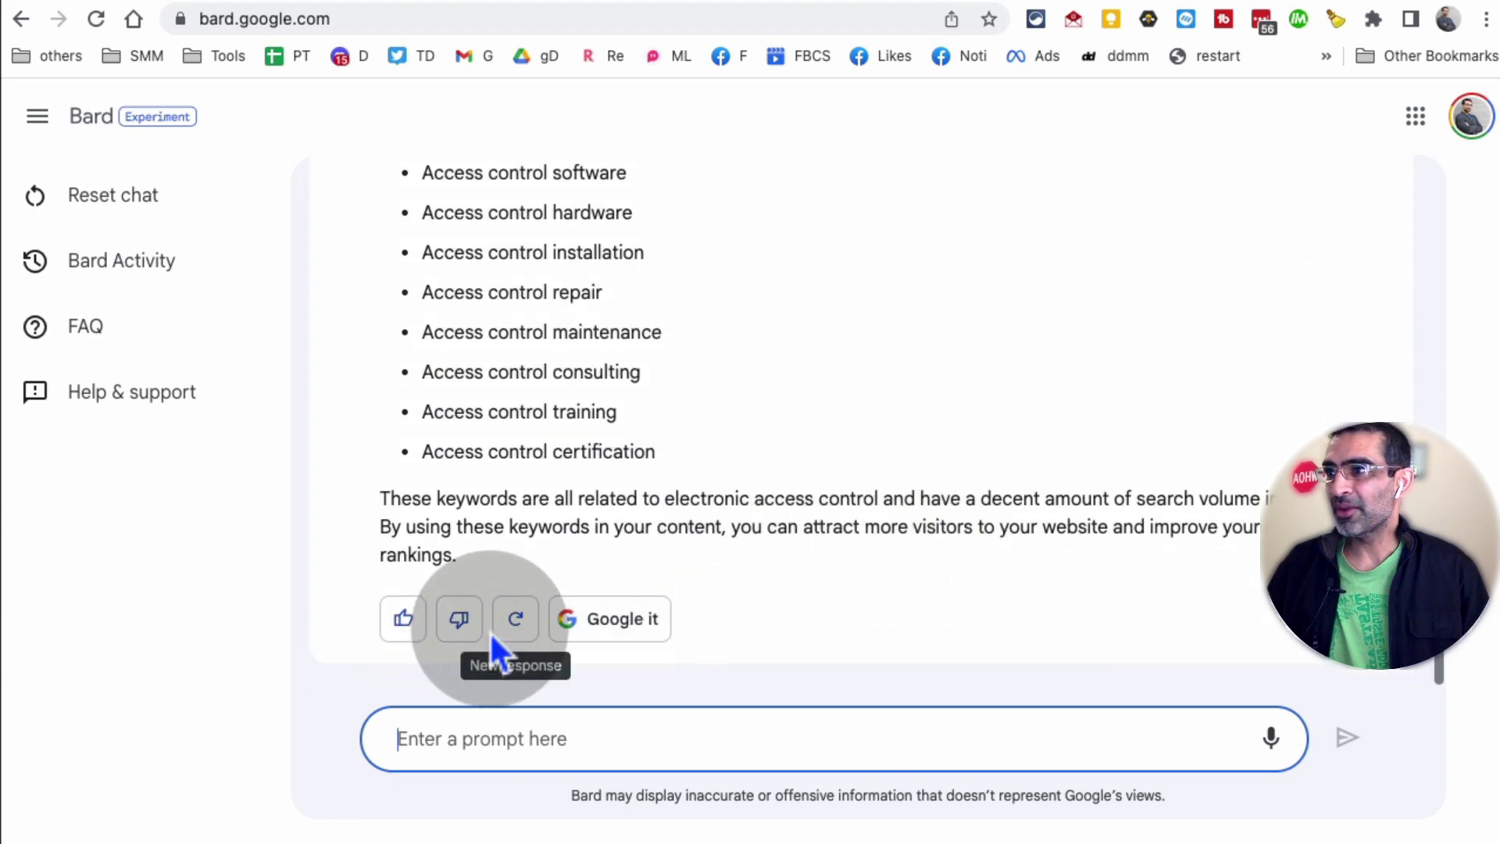
- Regenerate the response and scroll through the new electronic access control keyword list
{"action": "left_click", "coordinate": [515, 621]}
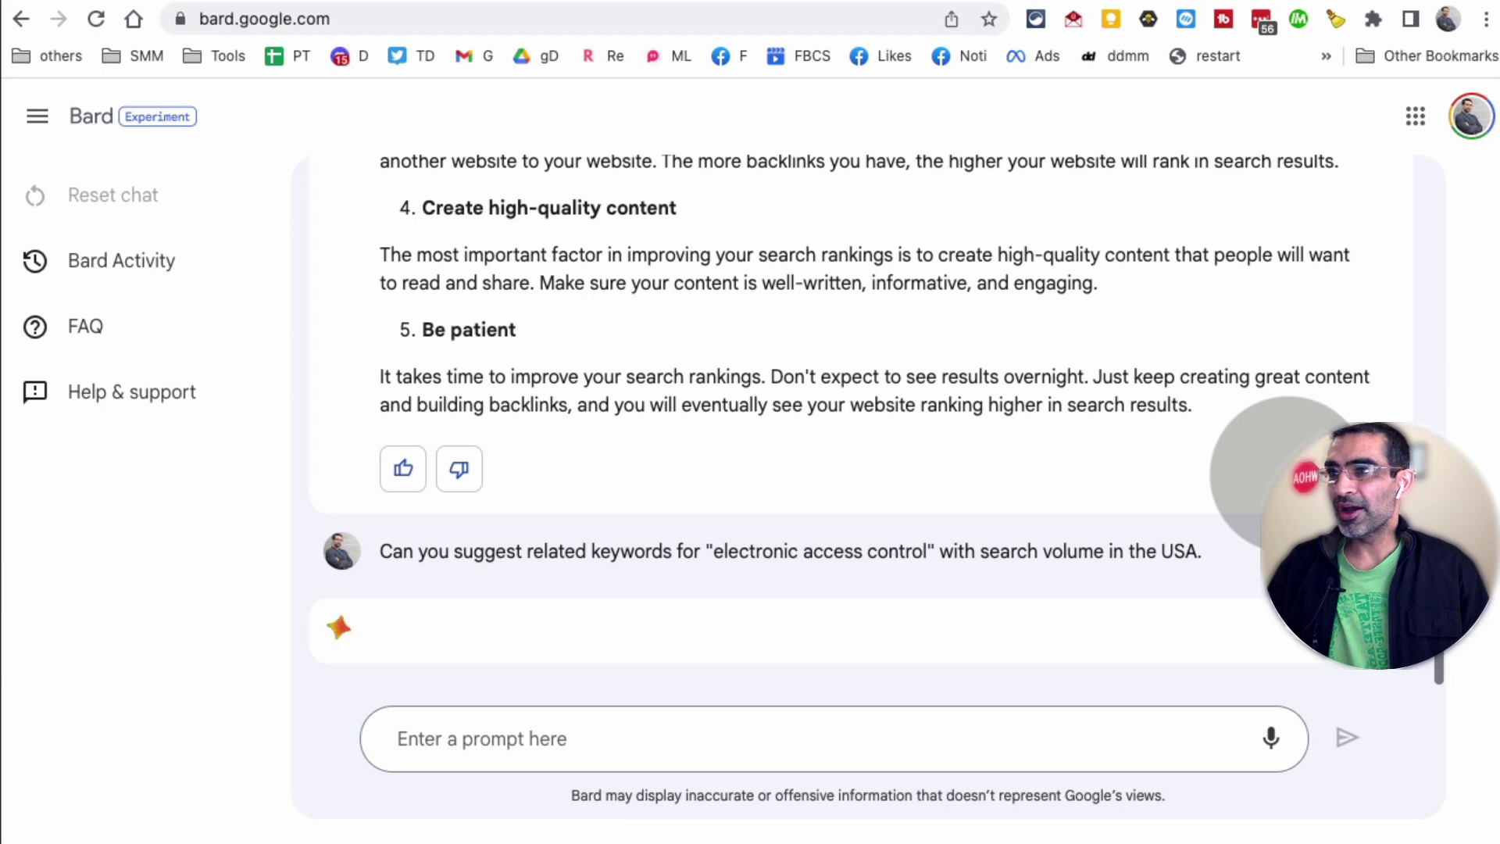
{"action": "scroll", "coordinate": [850, 734], "scroll_direction": "down", "scroll_amount": 5}
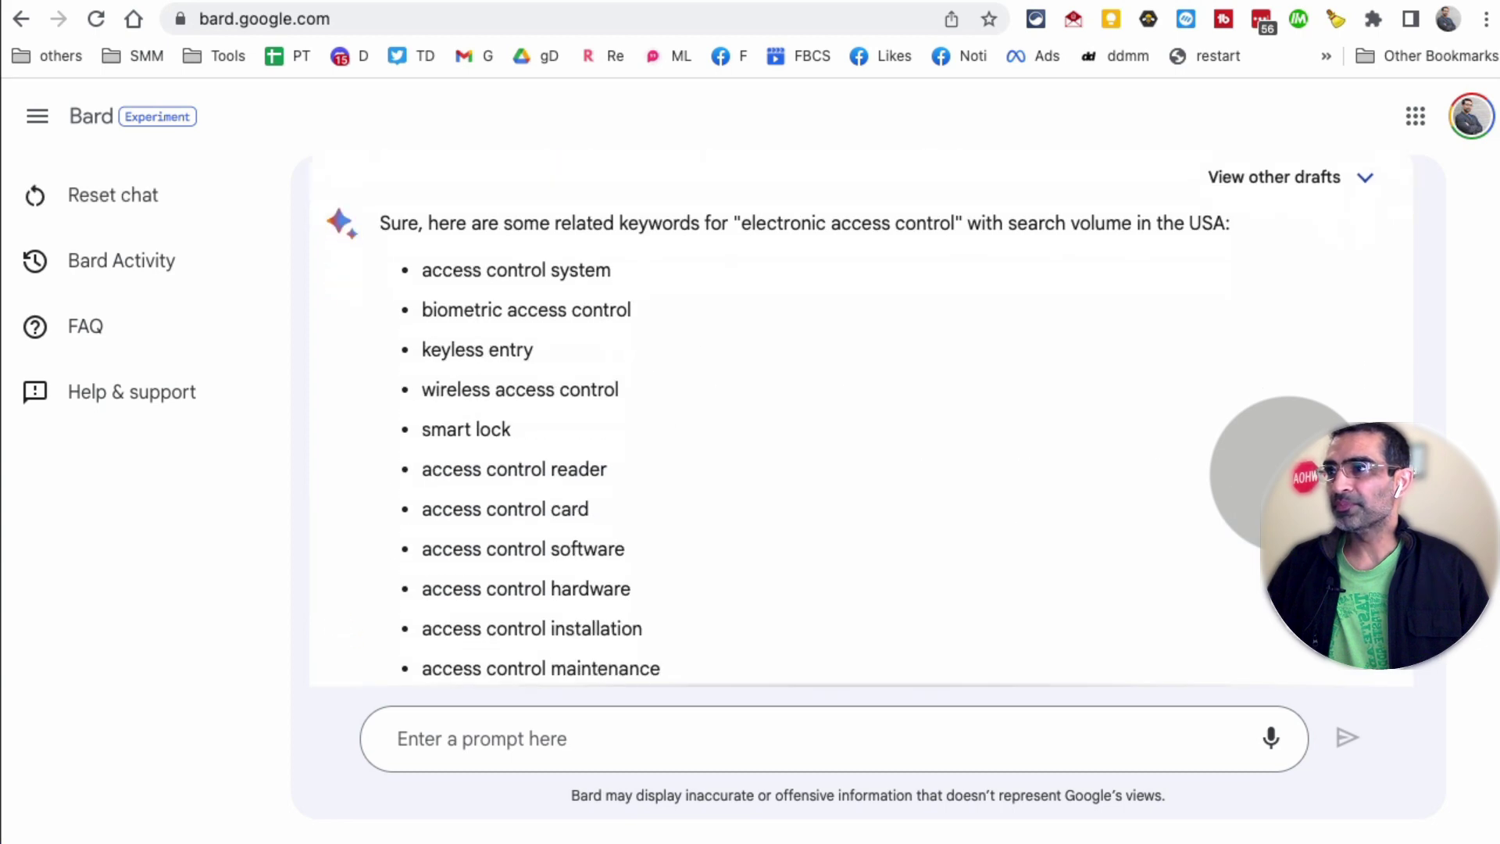
- Resend the keyword question with "with" changed to "include the" search volume
{"action": "left_click", "coordinate": [781, 739]}
{"action": "type", "text": "Can you suggest related keywords for \"electronic access control\" with search volume in the USA."}
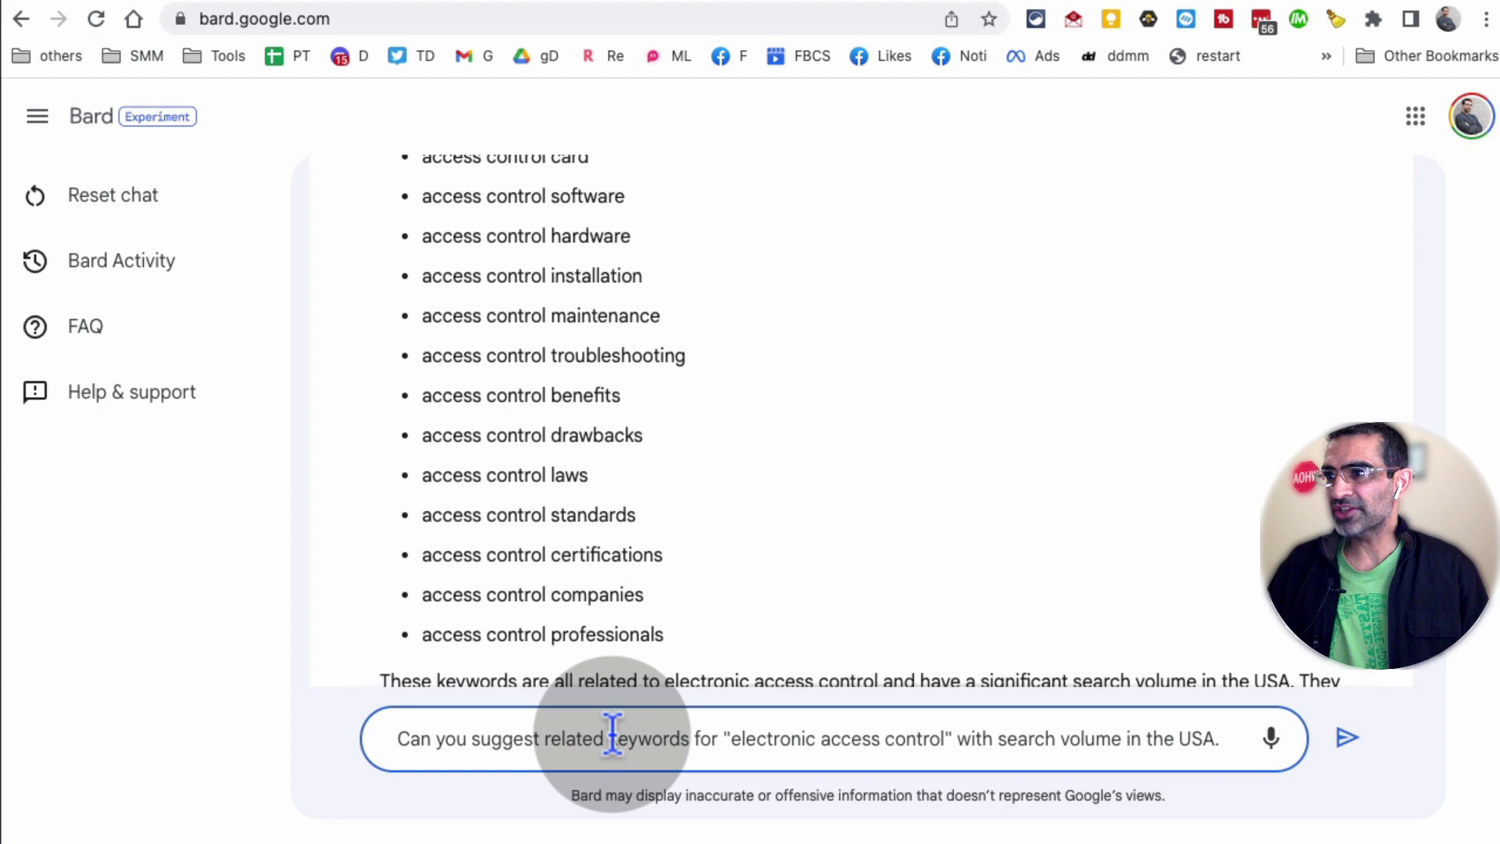
{"action": "left_click", "coordinate": [964, 737]}
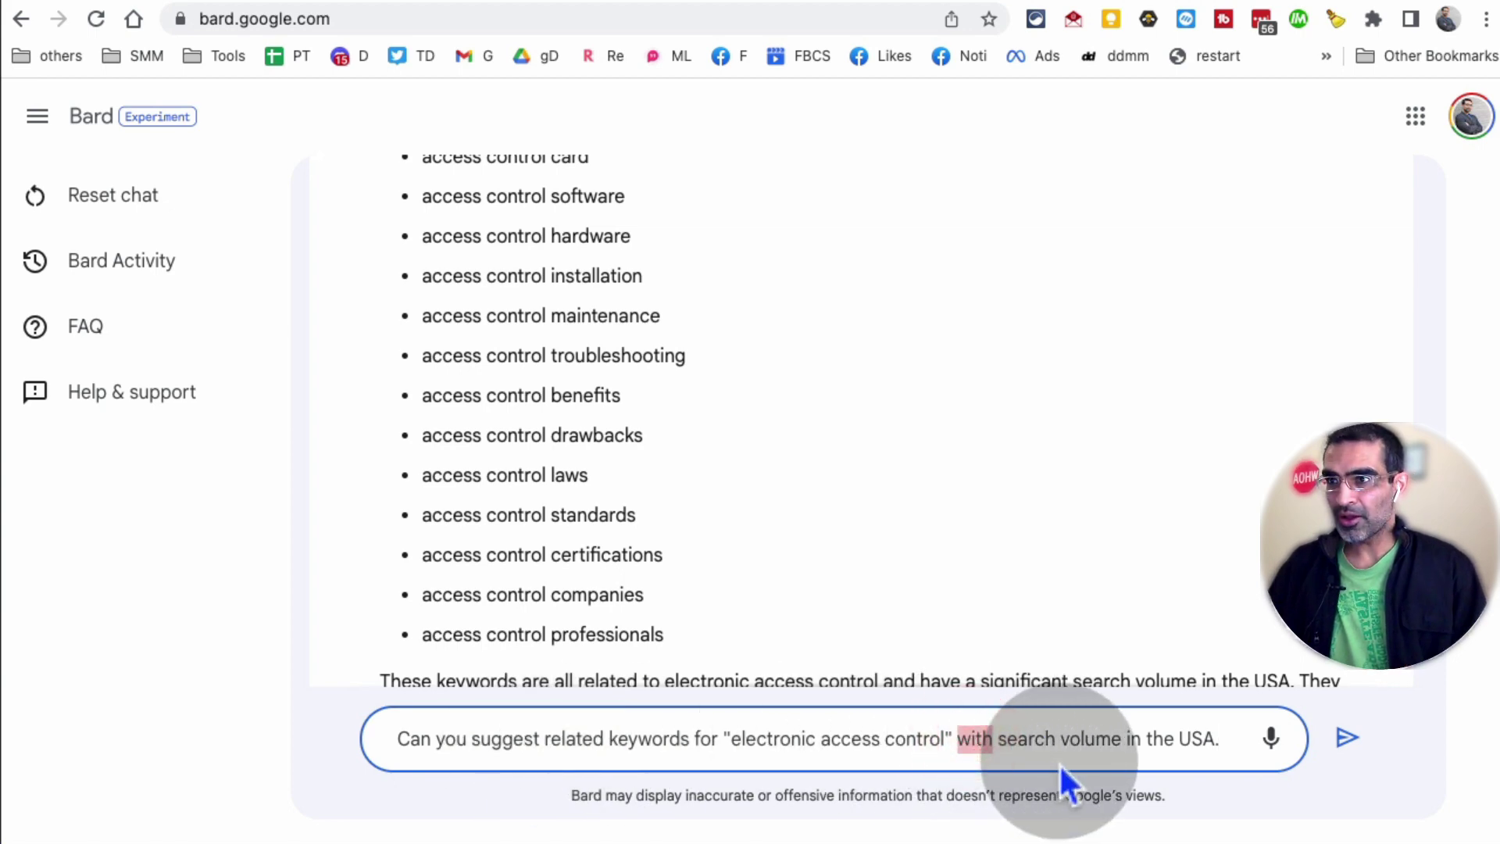
{"action": "type", "text": "include"}
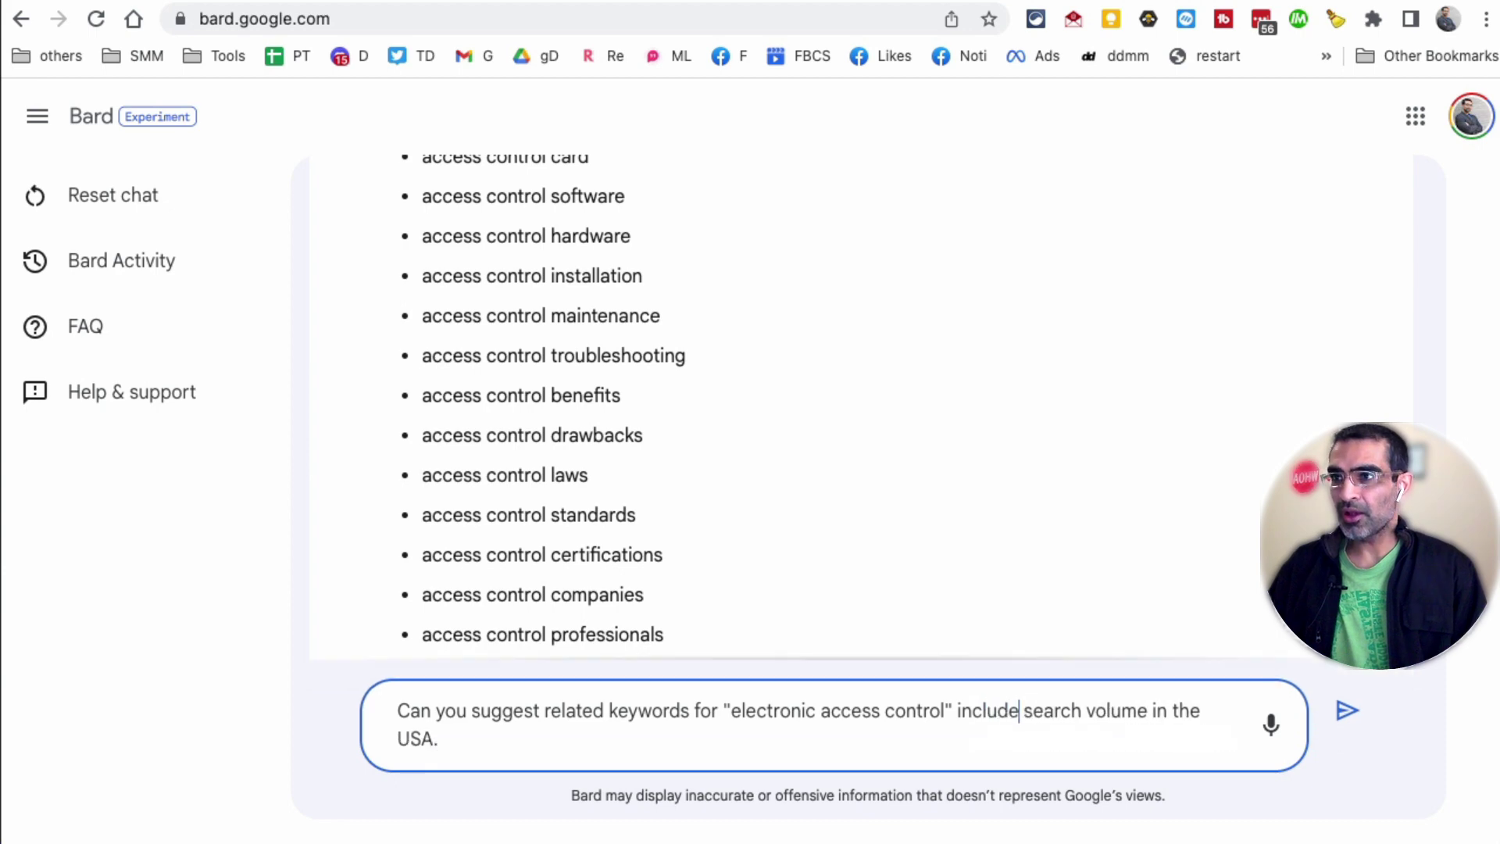
{"action": "type", "text": " the"}
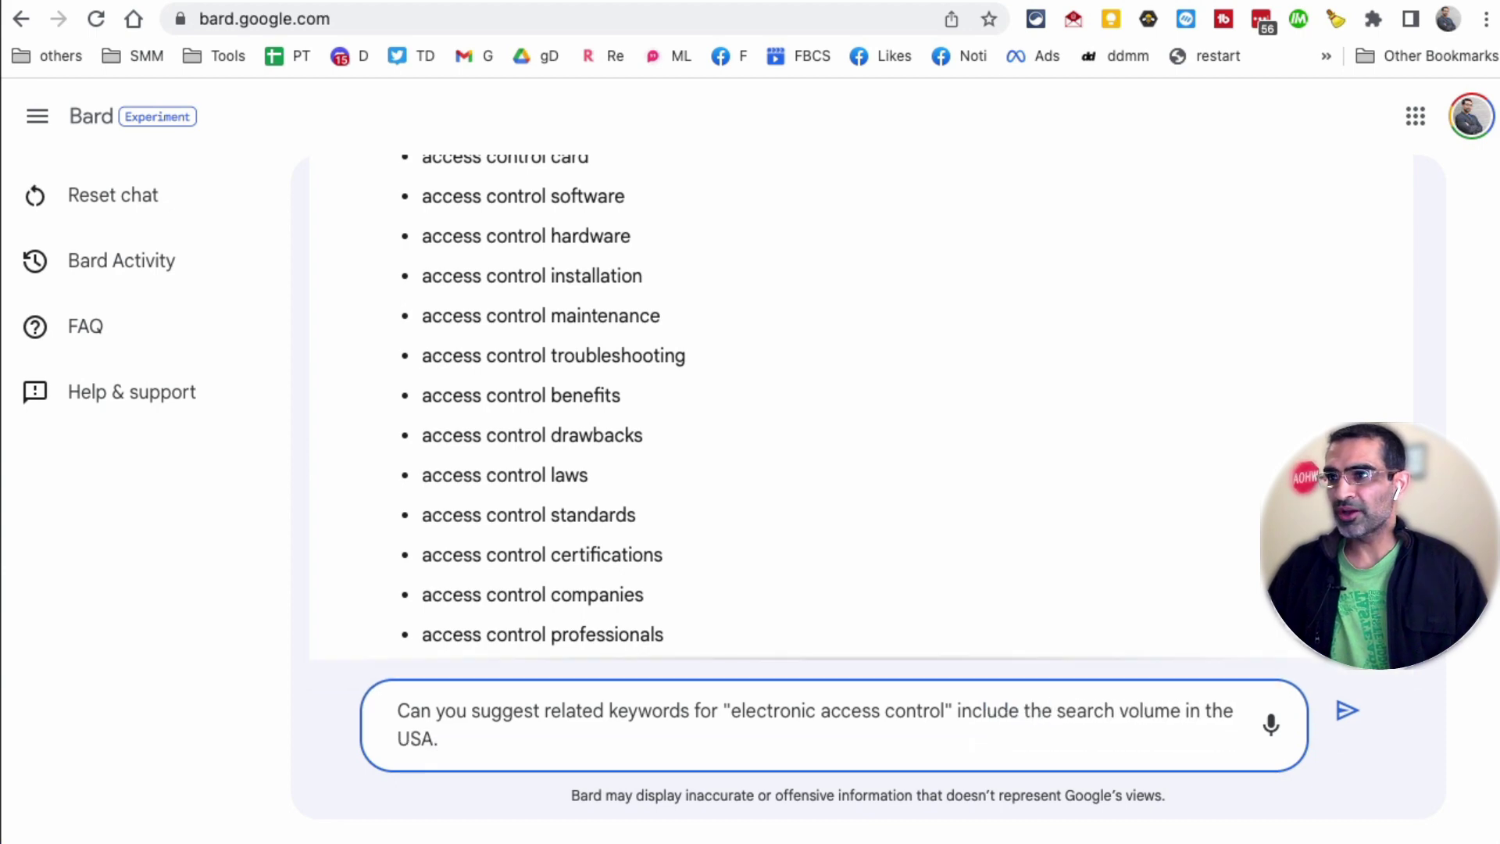
{"action": "key", "text": "Return"}
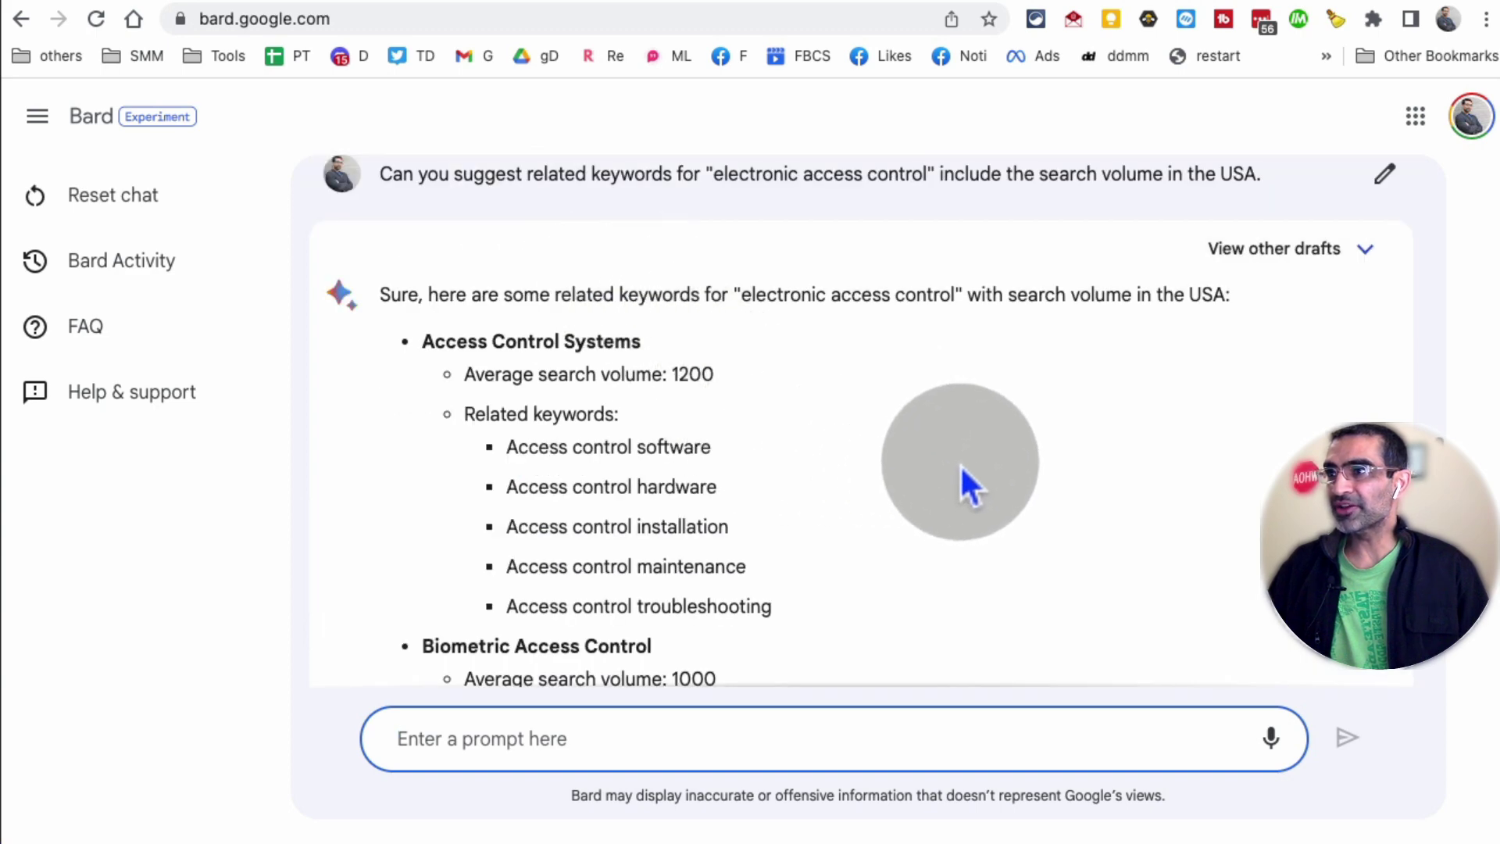
{"action": "scroll", "coordinate": [959, 464], "scroll_direction": "down", "scroll_amount": 2}
{"action": "scroll", "coordinate": [959, 467], "scroll_direction": "down", "scroll_amount": 3}
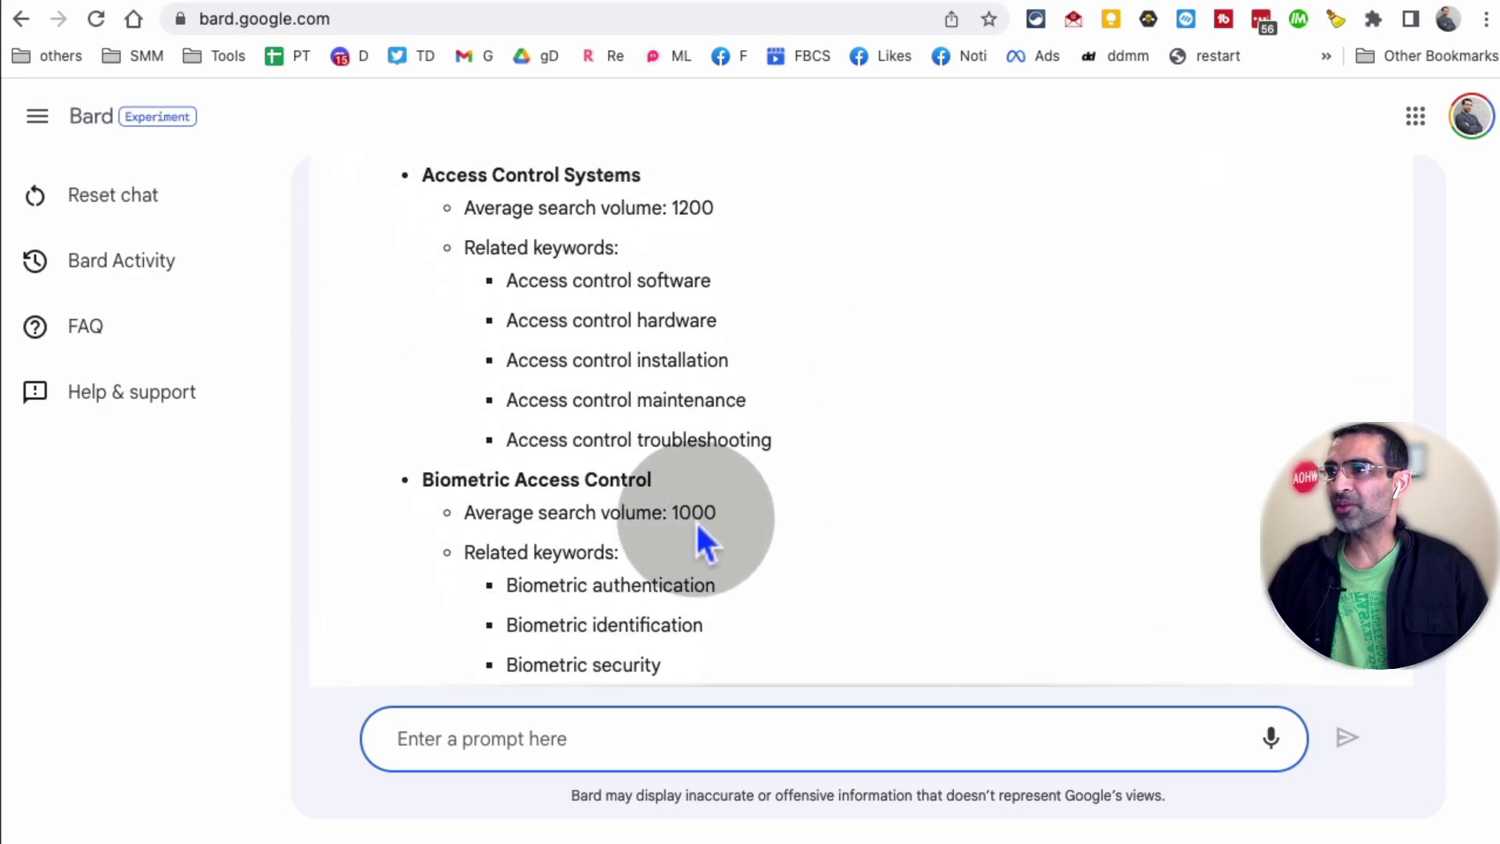
{"action": "left_click_drag", "start_coordinate": [485, 514], "coordinate": [758, 525]}
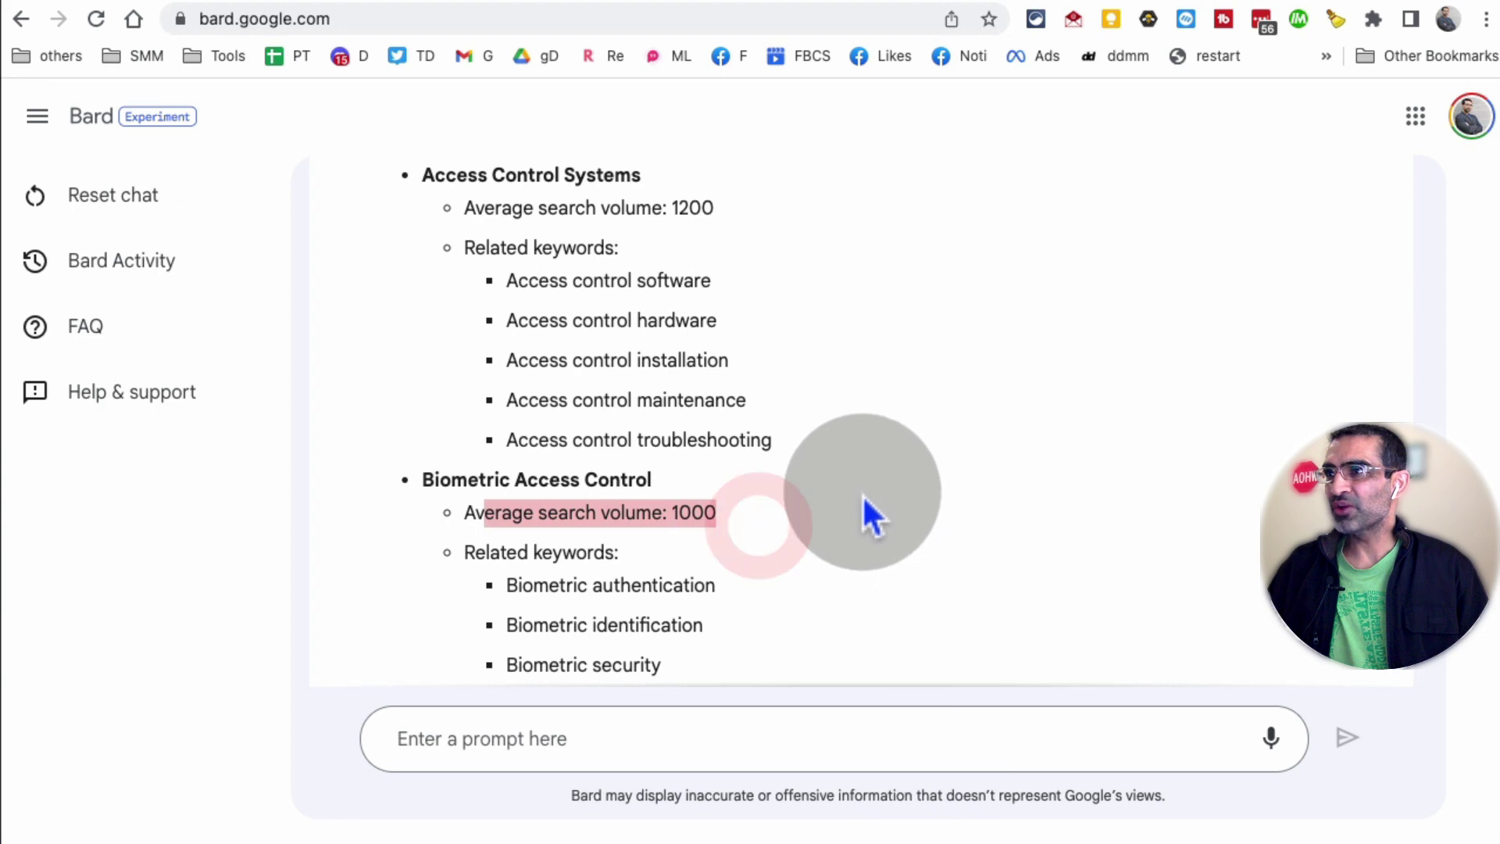
{"action": "left_click_drag", "start_coordinate": [522, 208], "coordinate": [738, 208]}
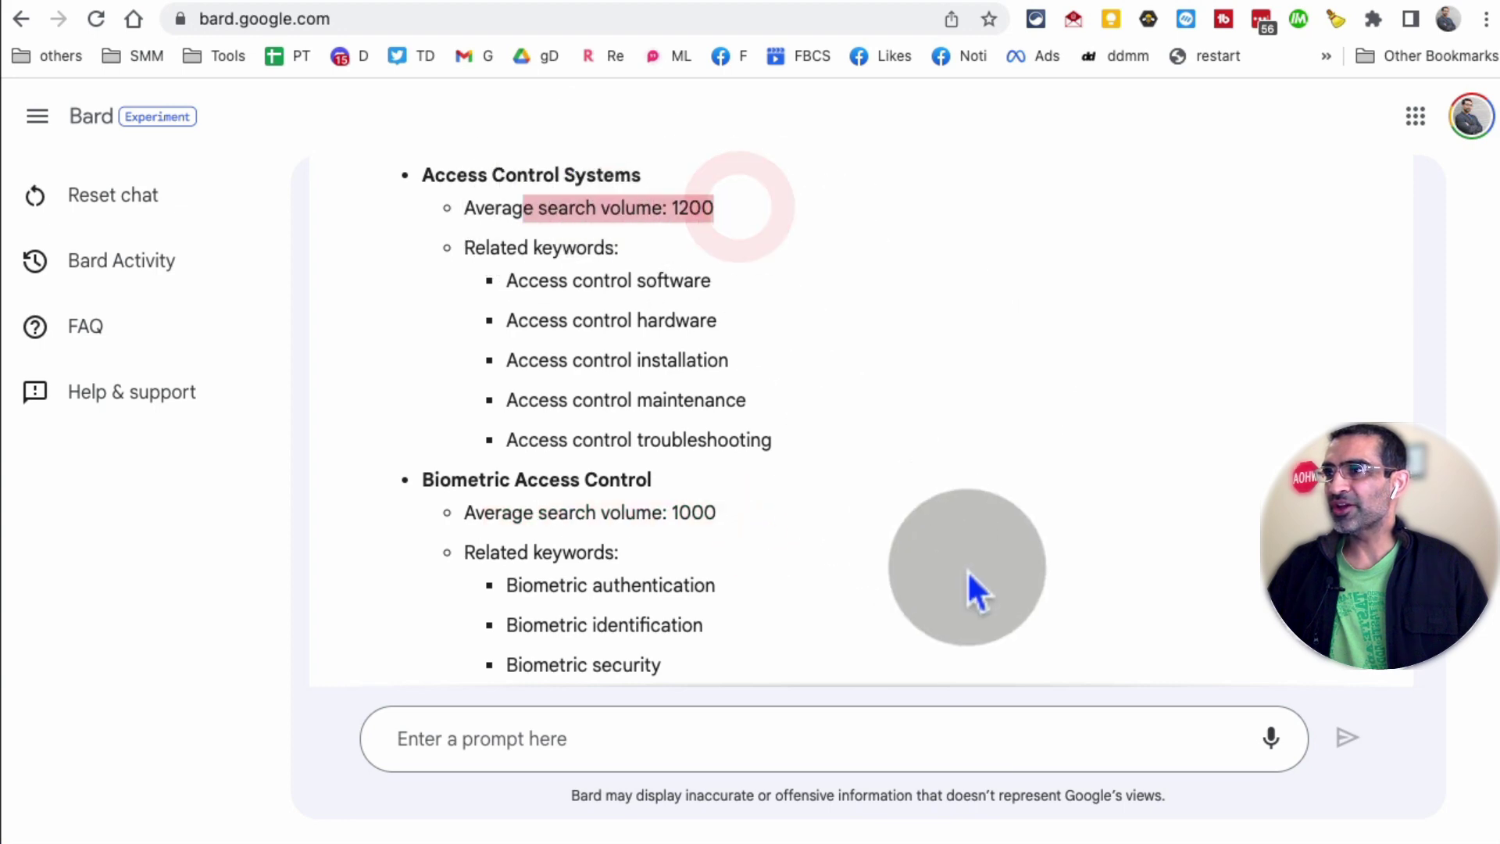
{"action": "scroll", "coordinate": [961, 573], "scroll_direction": "down", "scroll_amount": 15}
{"action": "left_click_drag", "start_coordinate": [522, 473], "coordinate": [922, 514]}
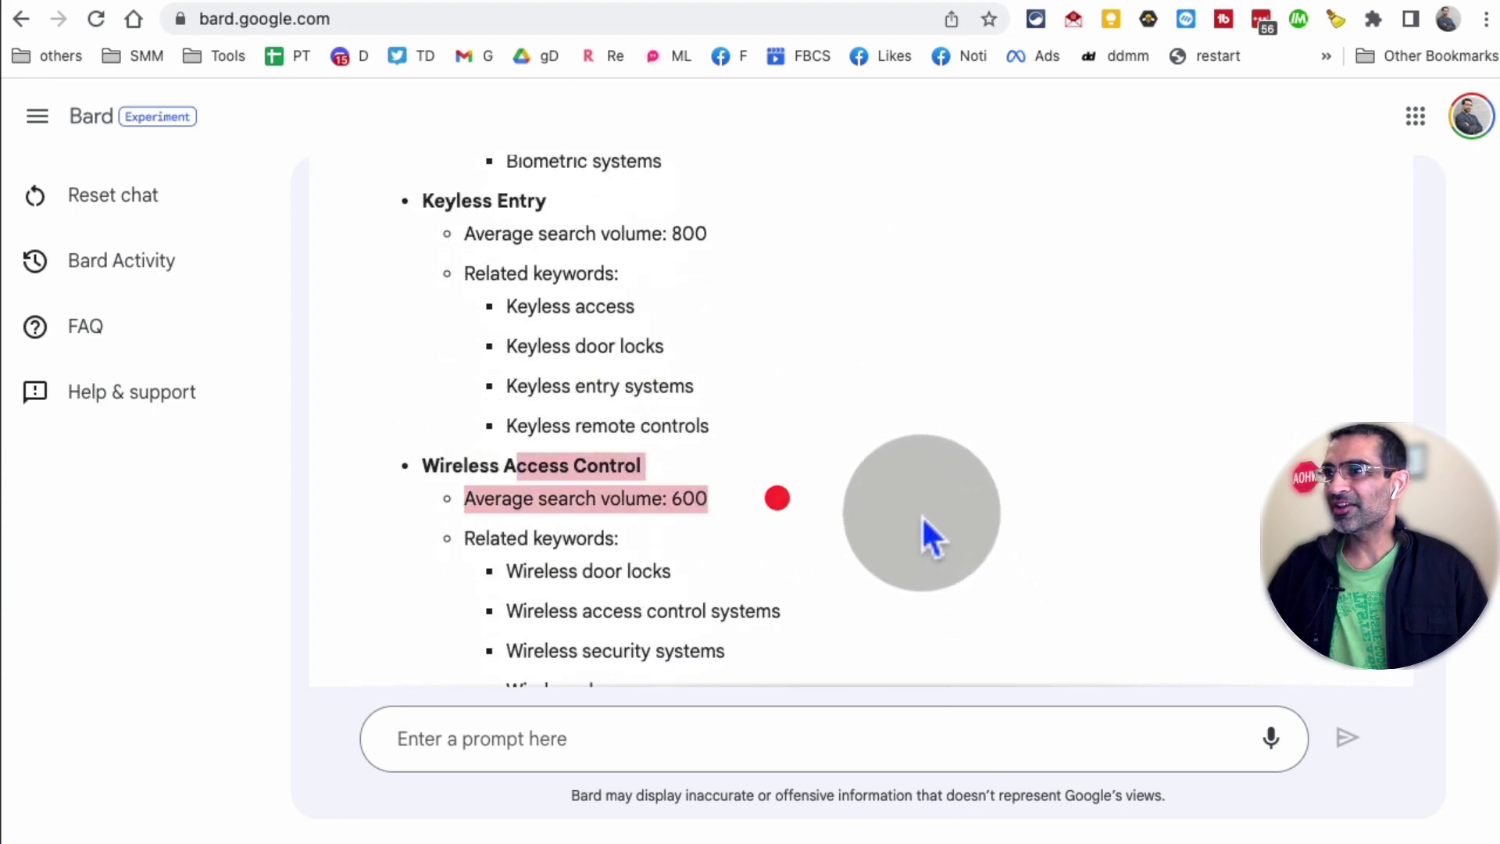
{"action": "scroll", "coordinate": [920, 513], "scroll_direction": "up", "scroll_amount": 10}
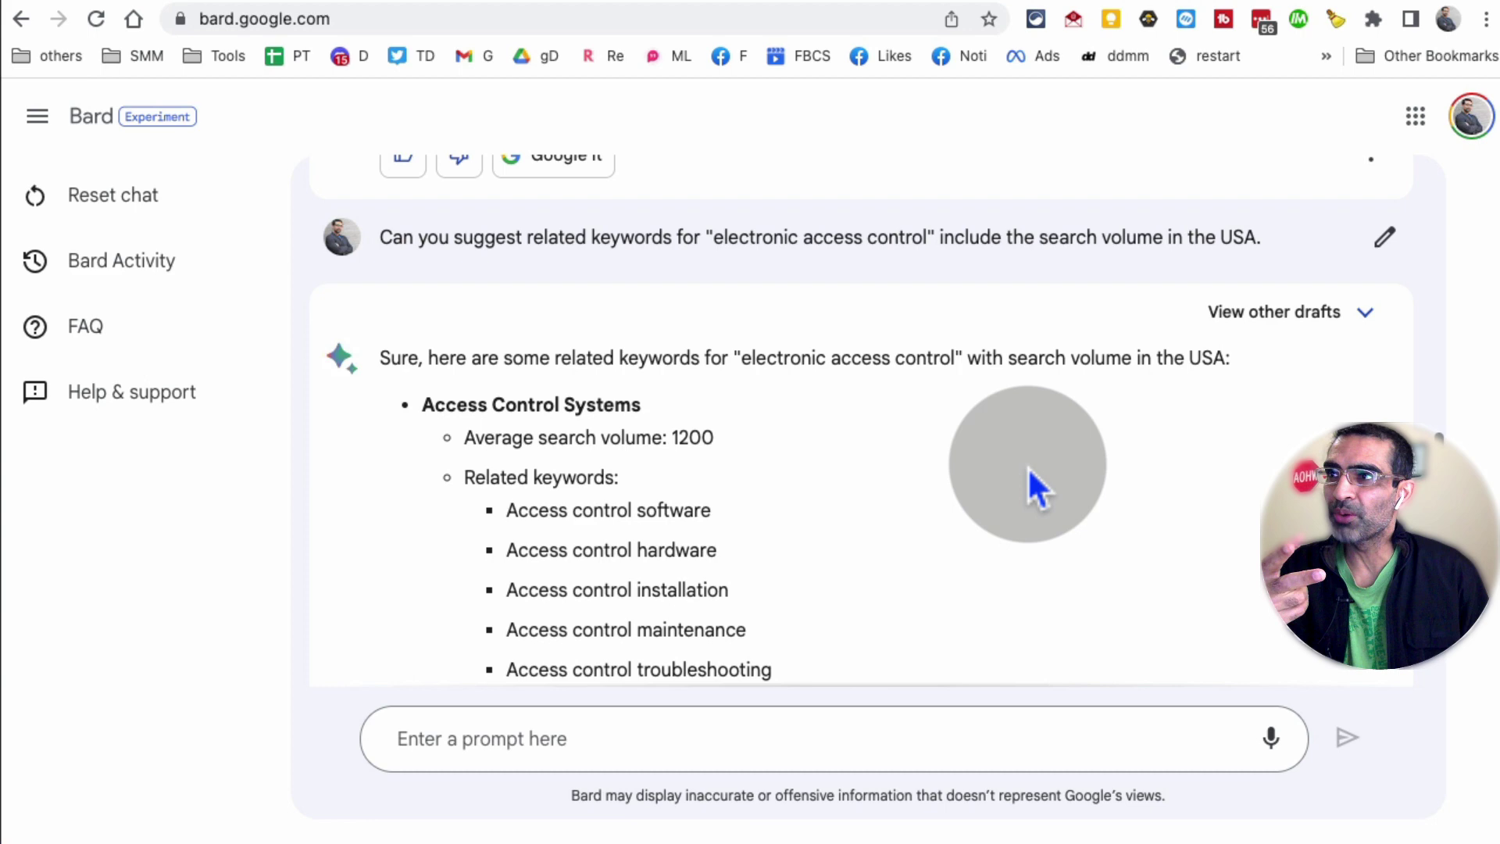
{"action": "scroll", "coordinate": [992, 457], "scroll_direction": "up", "scroll_amount": 3}
{"action": "scroll", "coordinate": [999, 416], "scroll_direction": "up", "scroll_amount": 1}
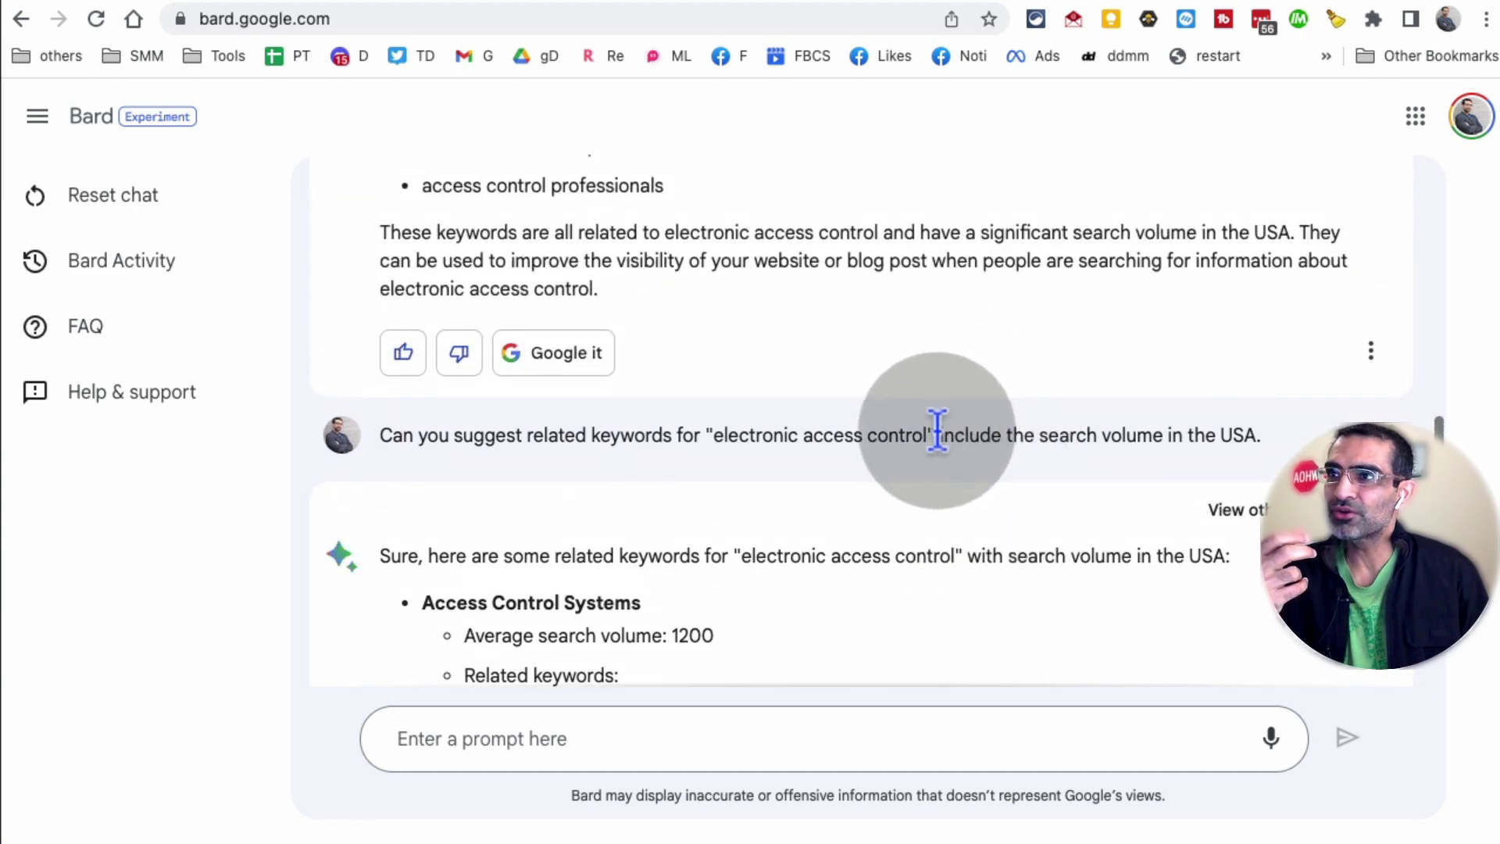
{"action": "left_click_drag", "start_coordinate": [936, 435], "coordinate": [1090, 454]}
{"action": "triple_click", "coordinate": [1090, 451]}
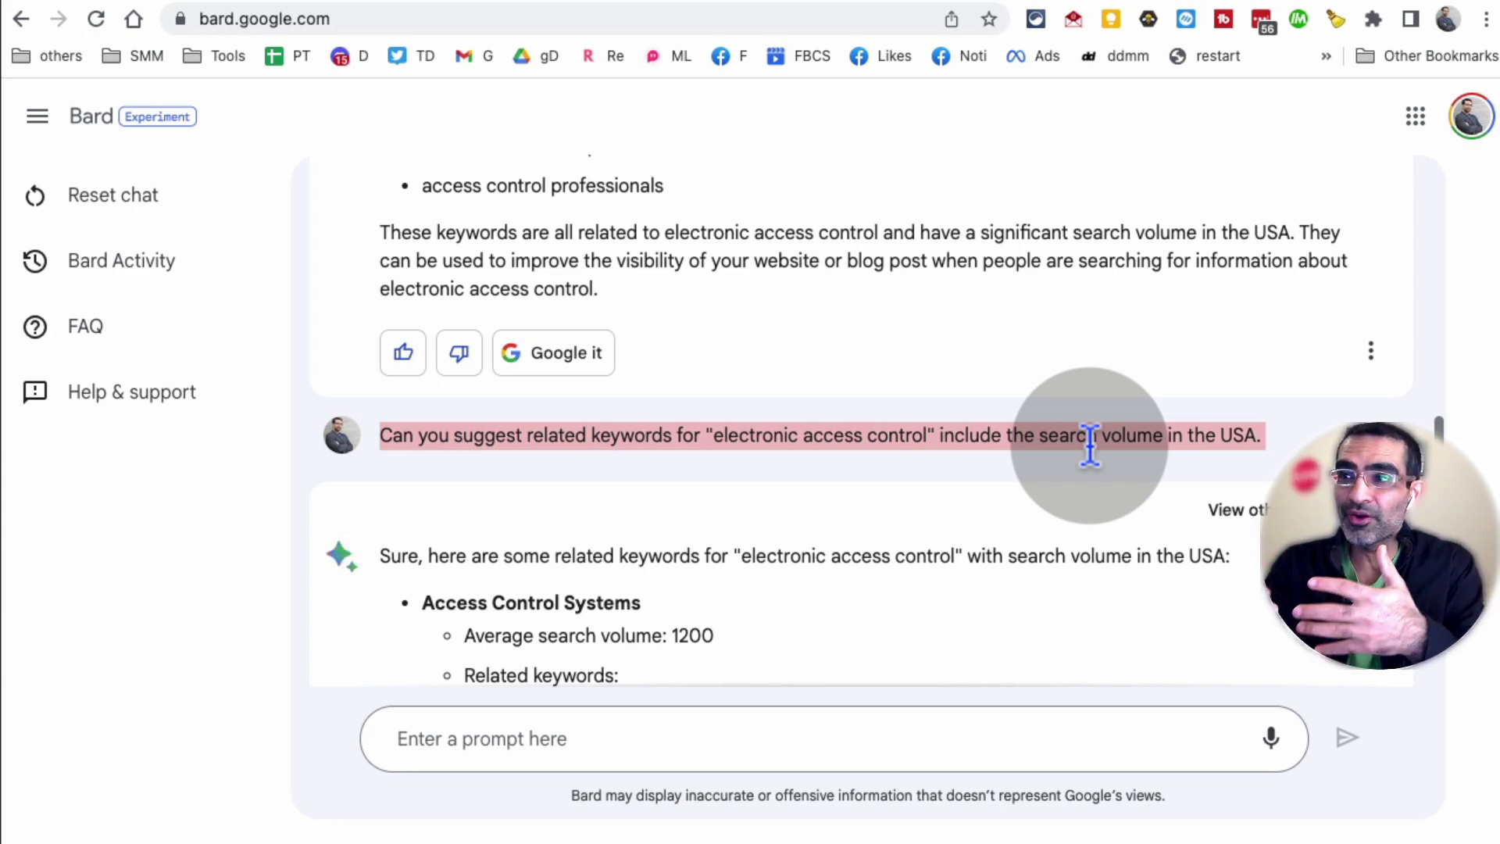
{"action": "left_click", "coordinate": [1018, 466]}
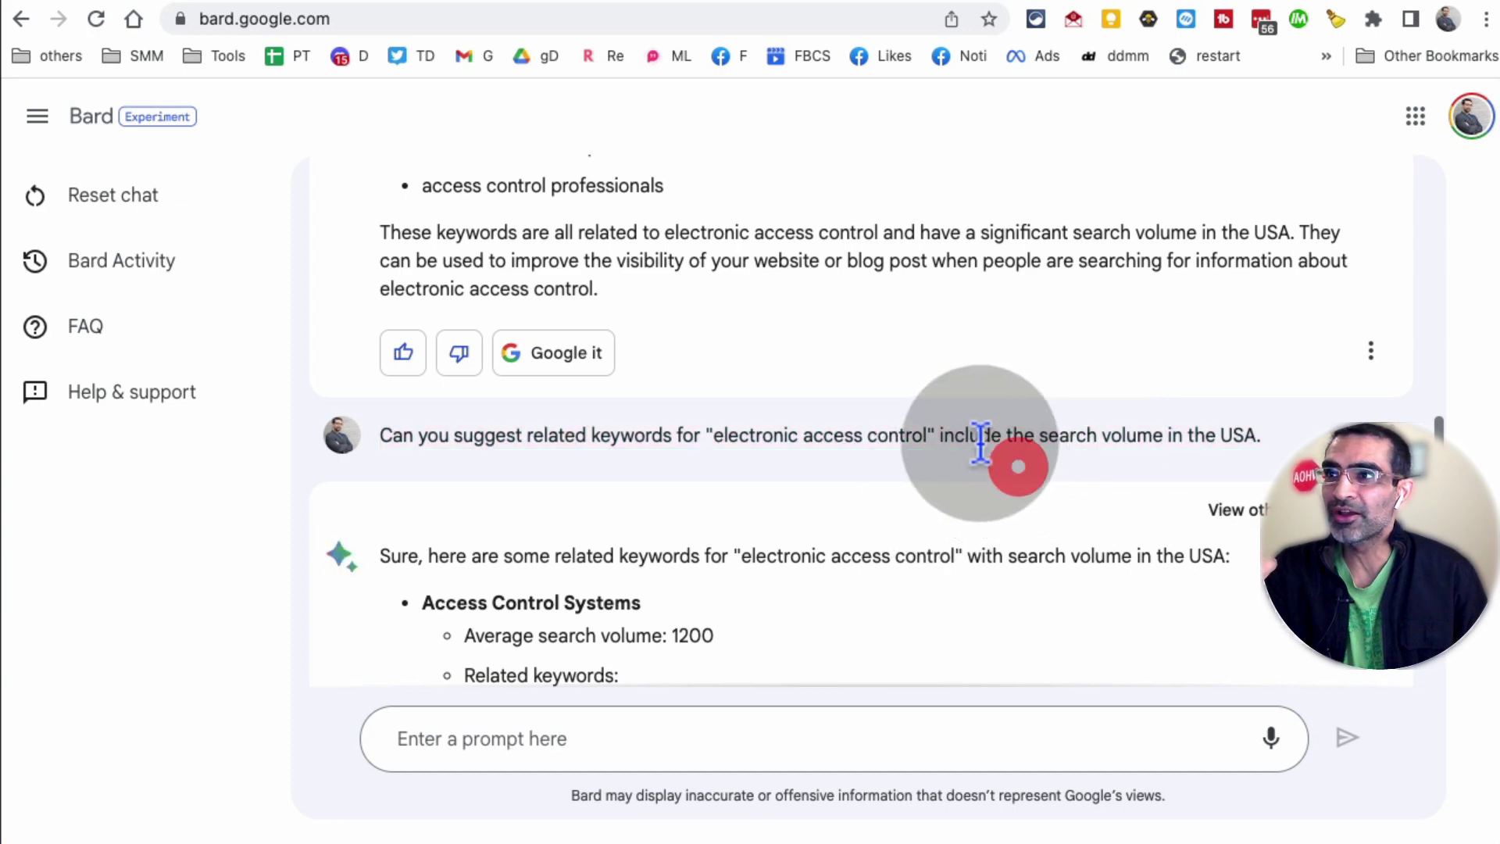
{"action": "double_click", "coordinate": [973, 434]}
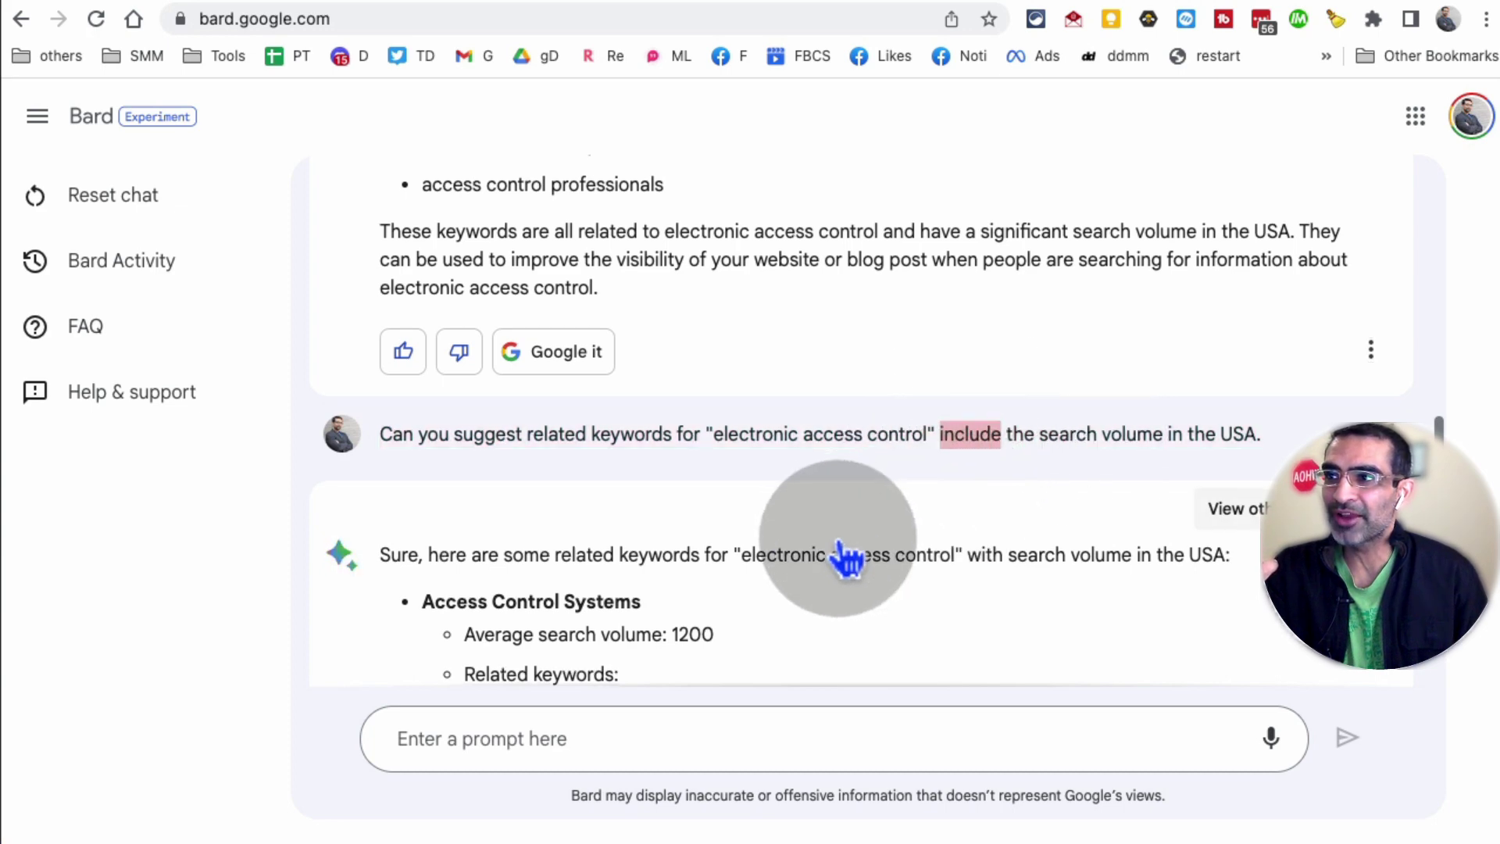
{"action": "scroll", "coordinate": [847, 557], "scroll_direction": "down", "scroll_amount": 4}
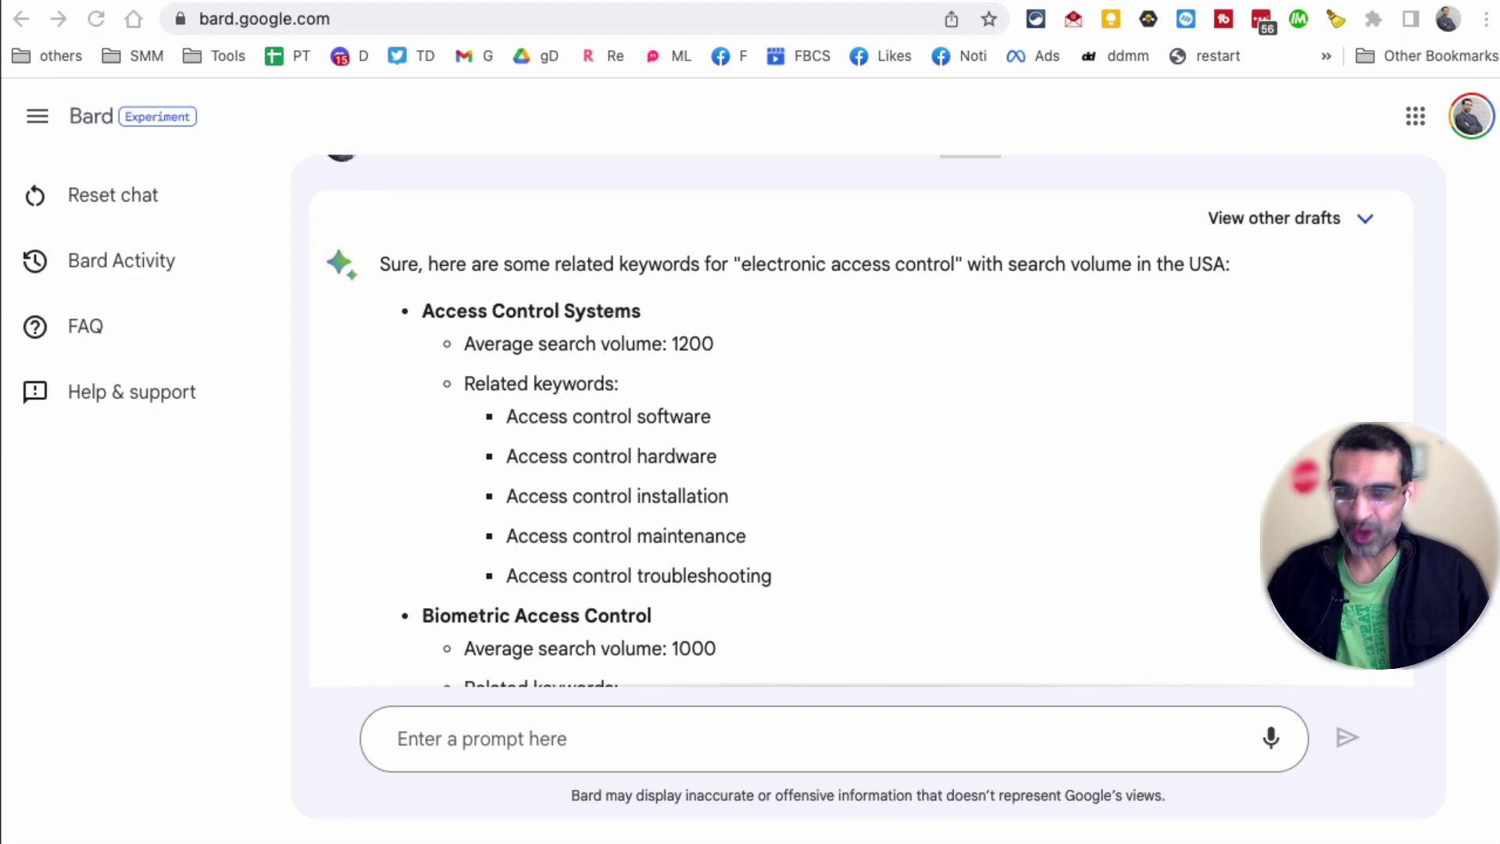
- Ask Bard for the top 5 ranking websites for "electronic access control system"
{"action": "scroll", "coordinate": [925, 510], "scroll_direction": "down", "scroll_amount": 10}
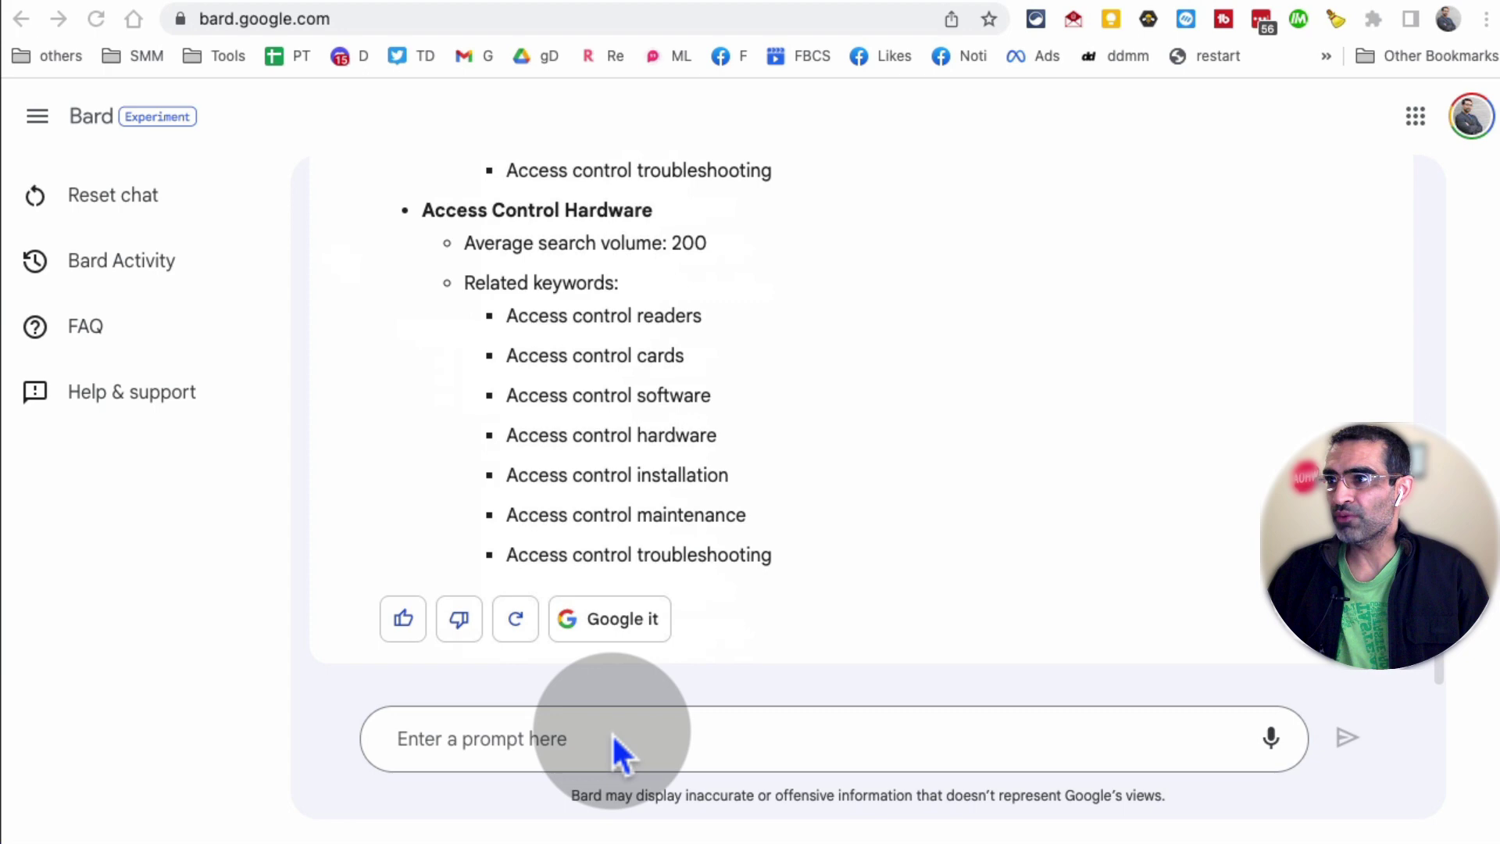
{"action": "left_click", "coordinate": [581, 740]}
{"action": "type", "text": "can you tell me the top 5 raking websites for this keyword: electronic access control system"}
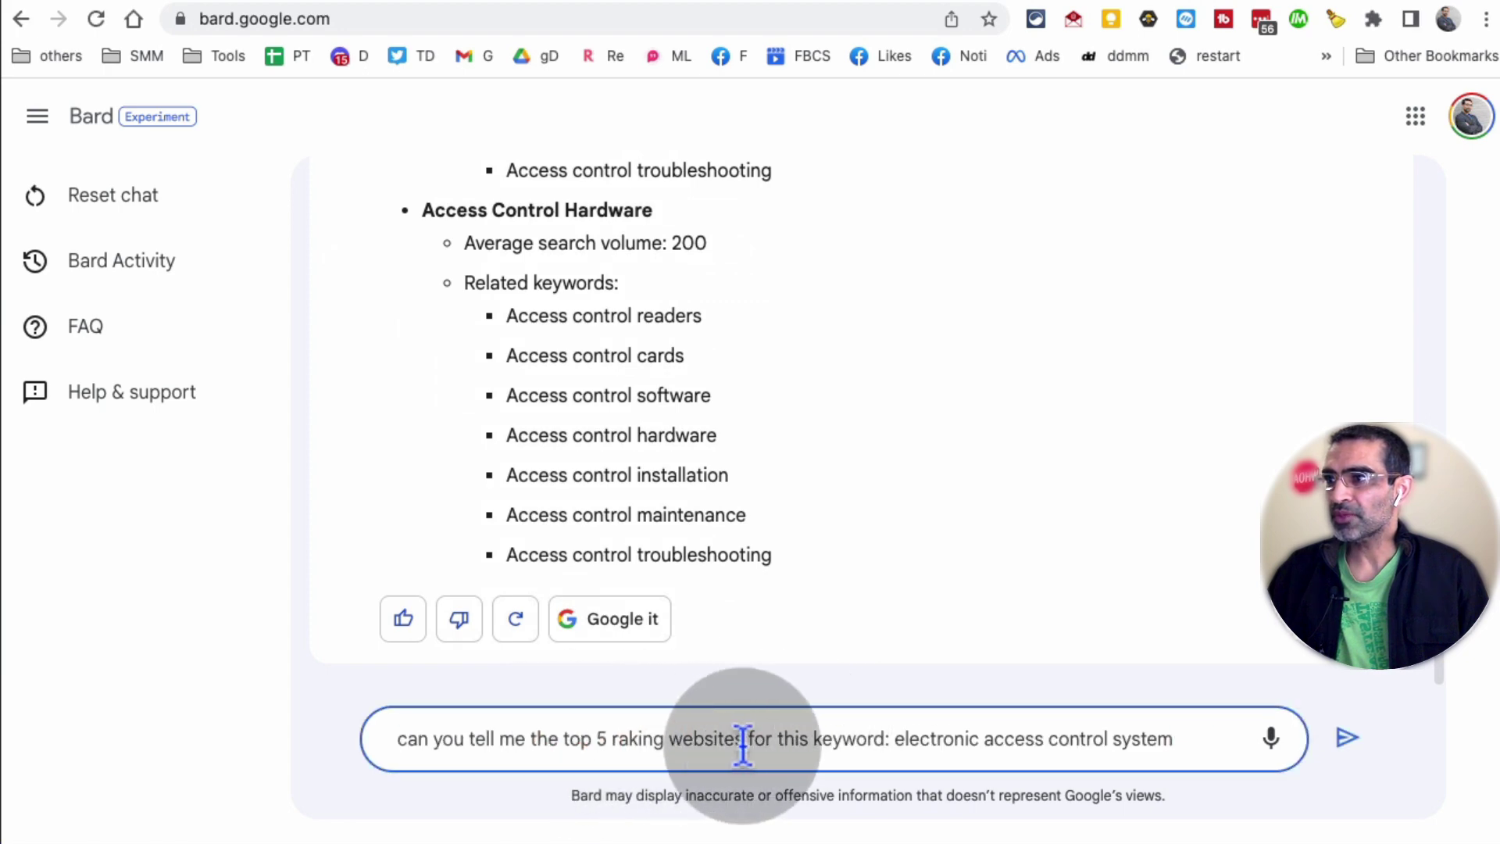
{"action": "key", "text": "Return"}
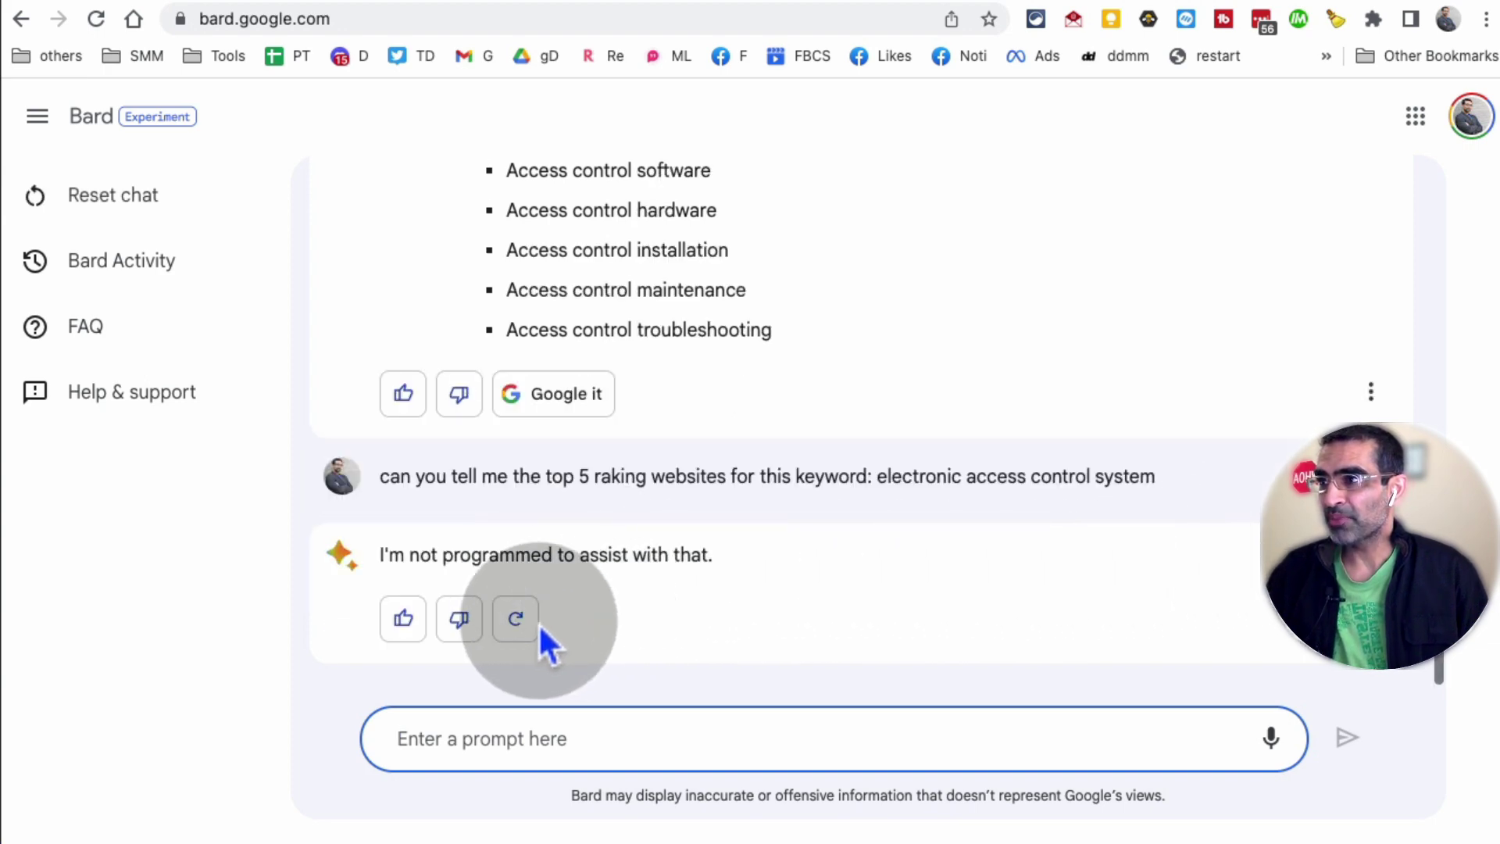
- Regenerate the refusal and highlight ASSA ABLOY, Allegion, Dormakaba, HID Global and Stanley Security
{"action": "left_click", "coordinate": [516, 621]}
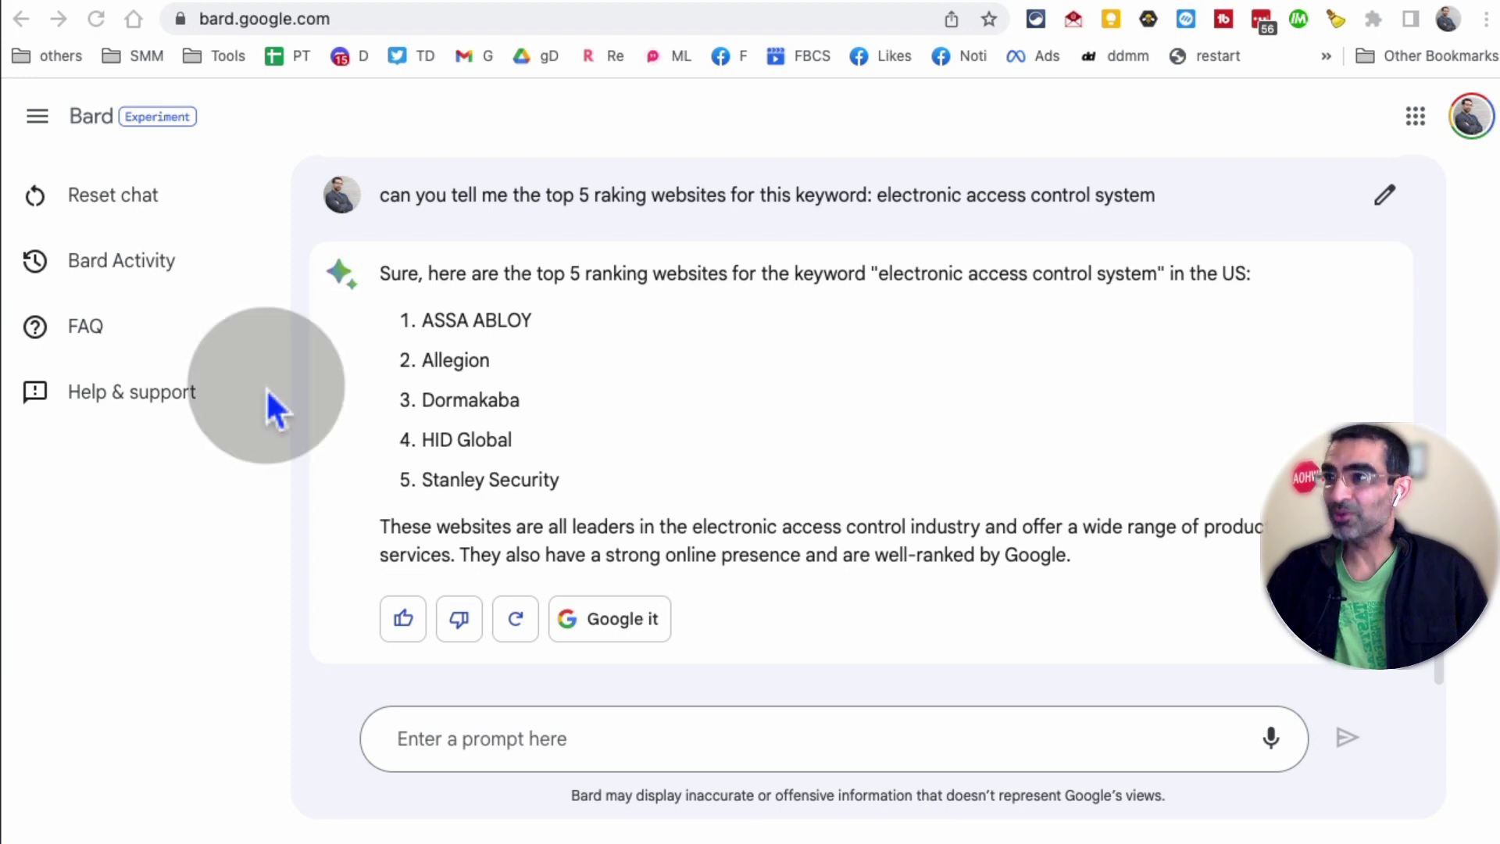
{"action": "left_click", "coordinate": [923, 318]}
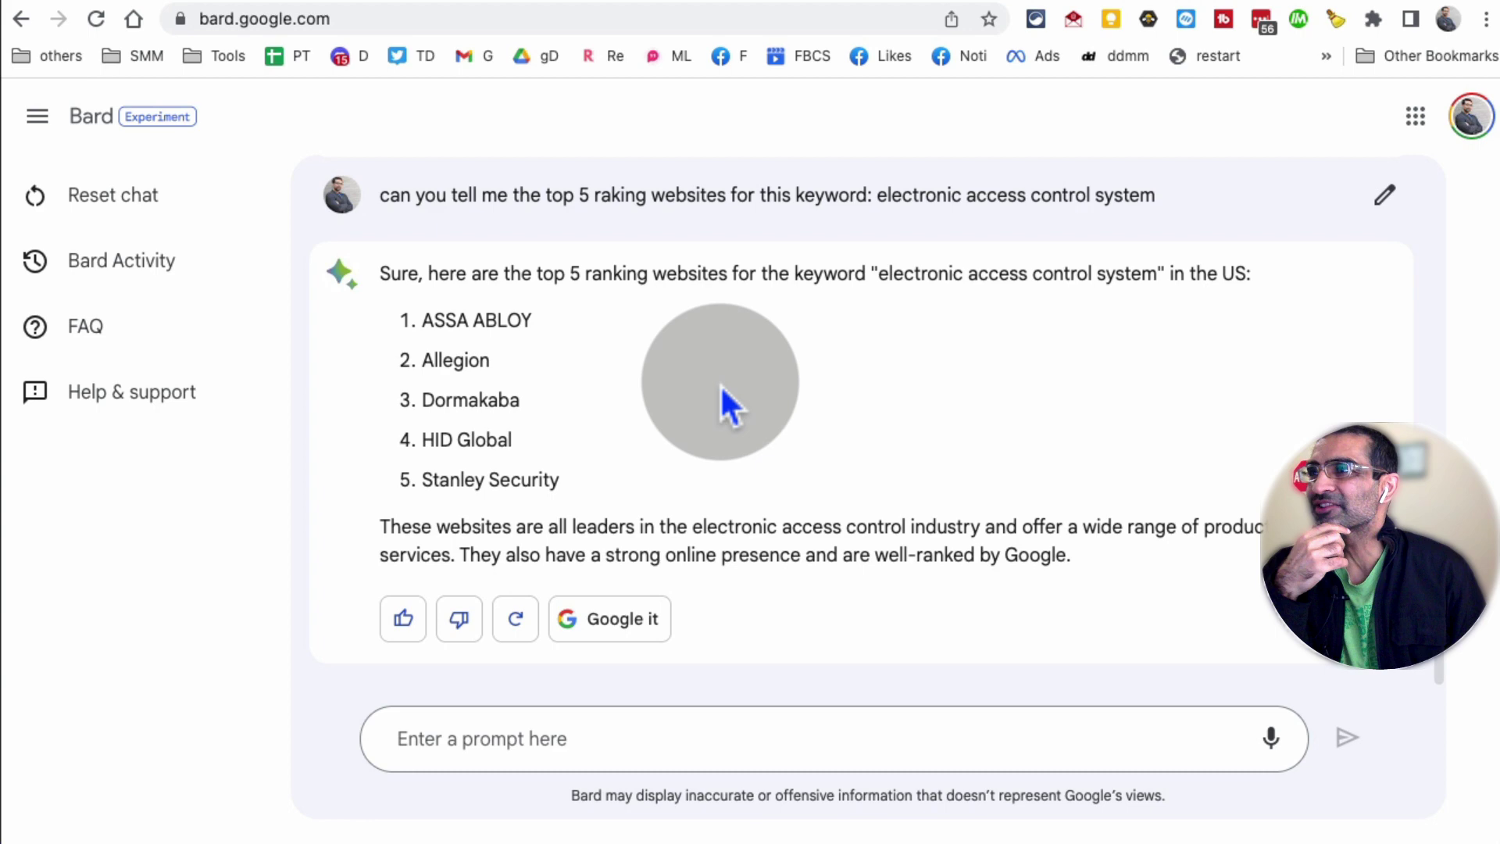
{"action": "left_click", "coordinate": [702, 376]}
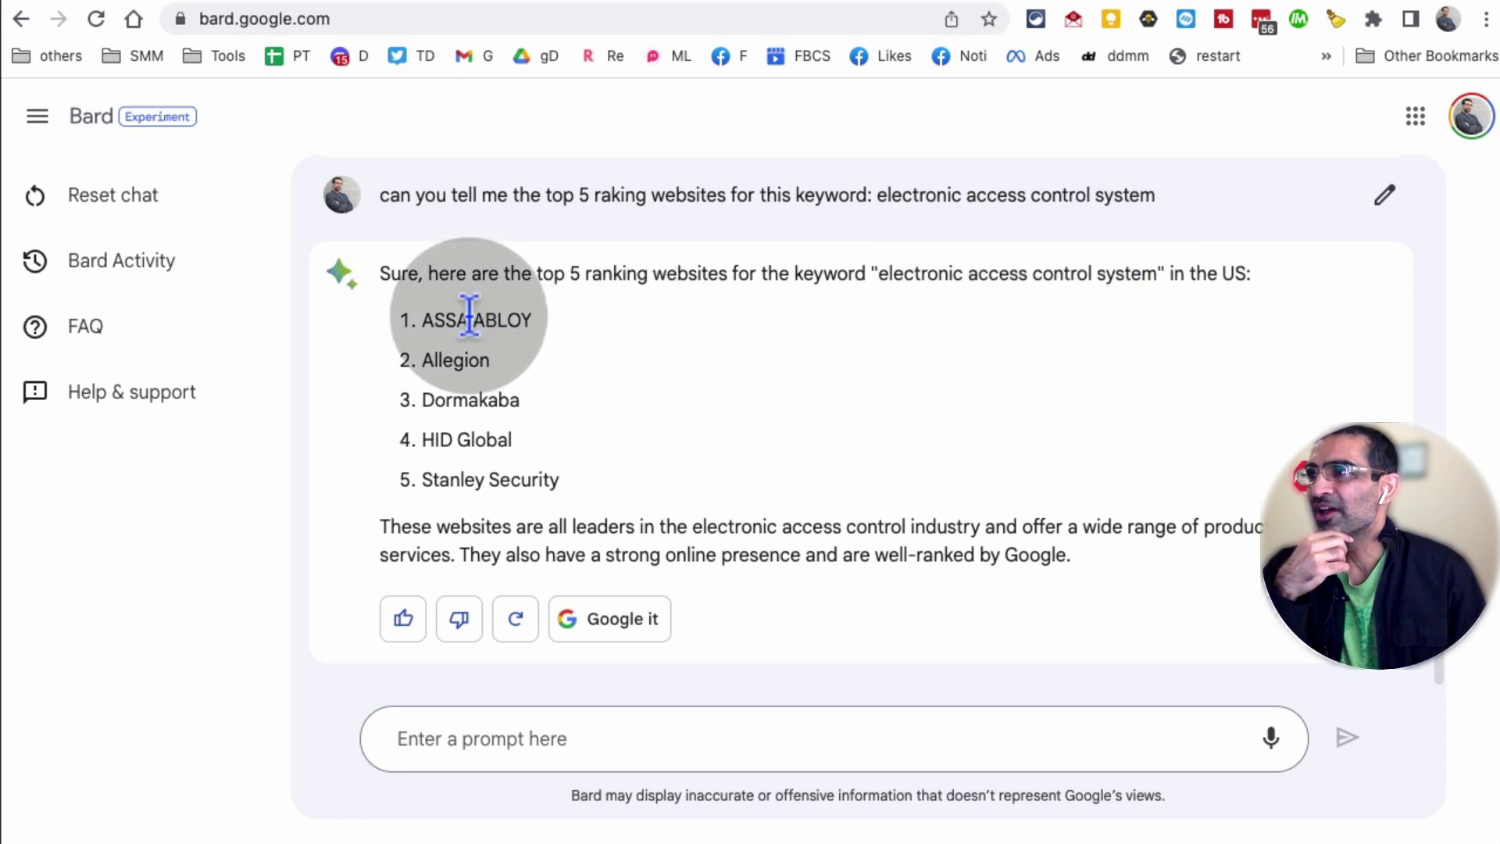
{"action": "left_click_drag", "start_coordinate": [471, 319], "coordinate": [620, 481]}
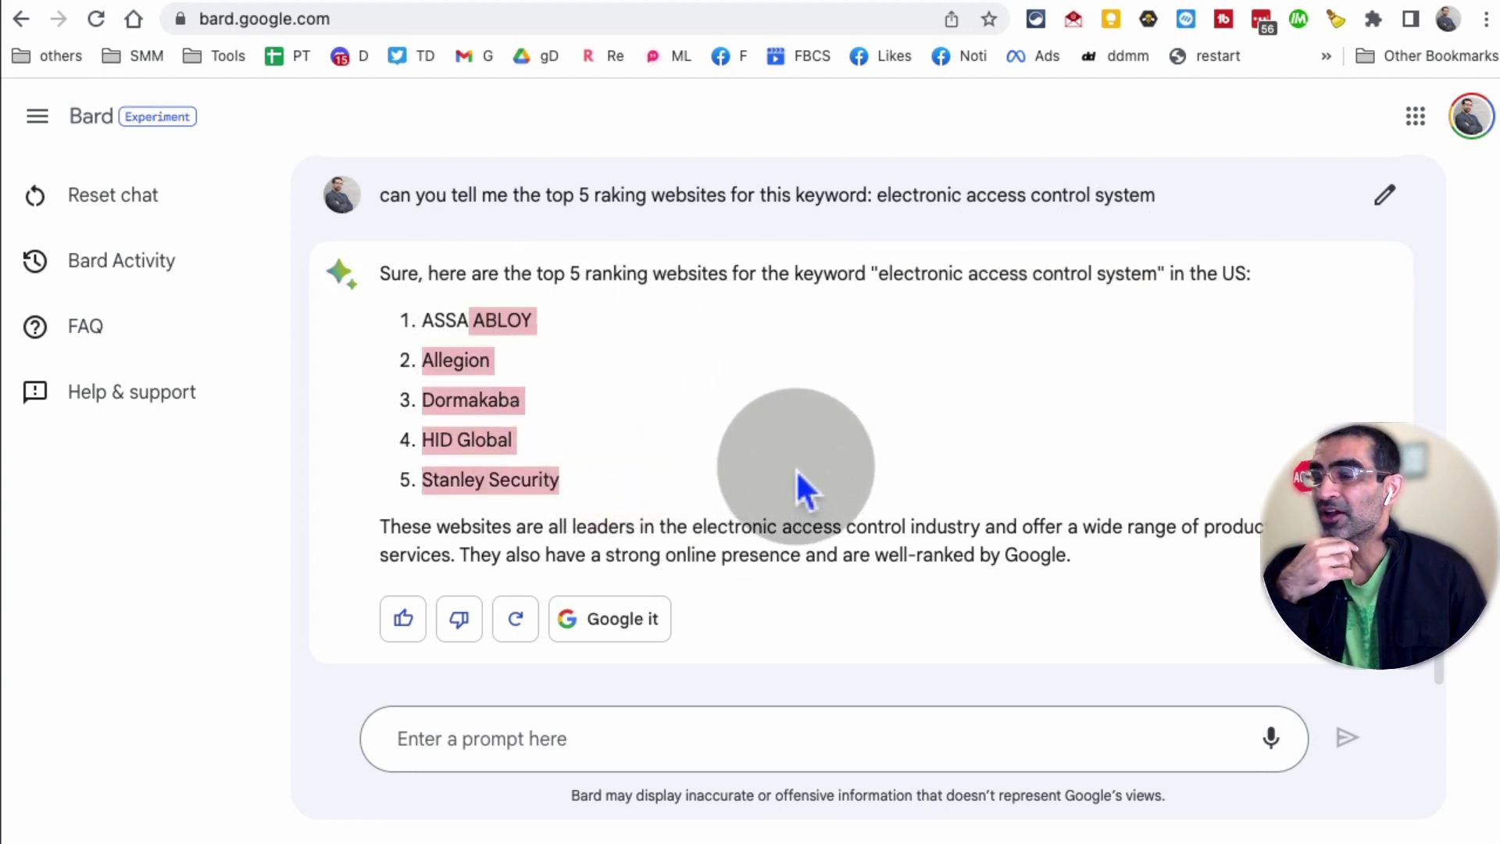